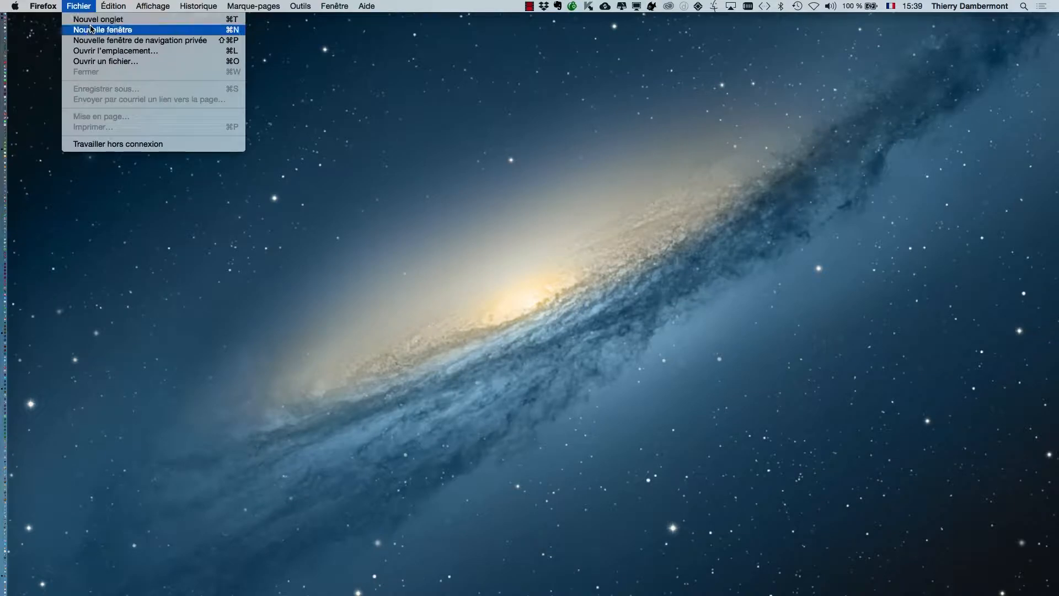
Search the web for "adobe dimension" from a new Firefox window.
left_click(91, 30)
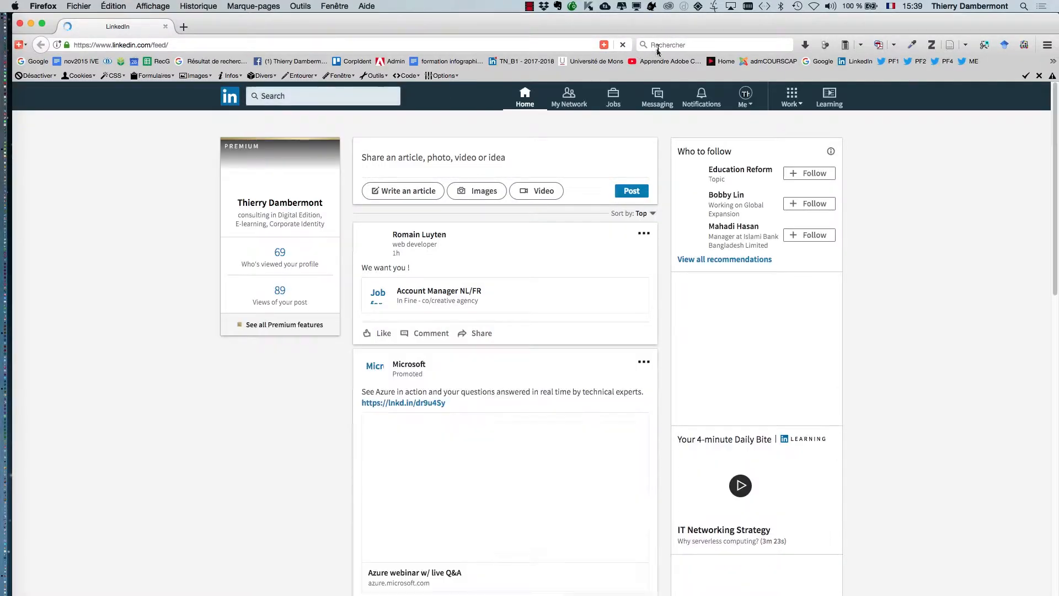
left_click(655, 44)
type("adobe")
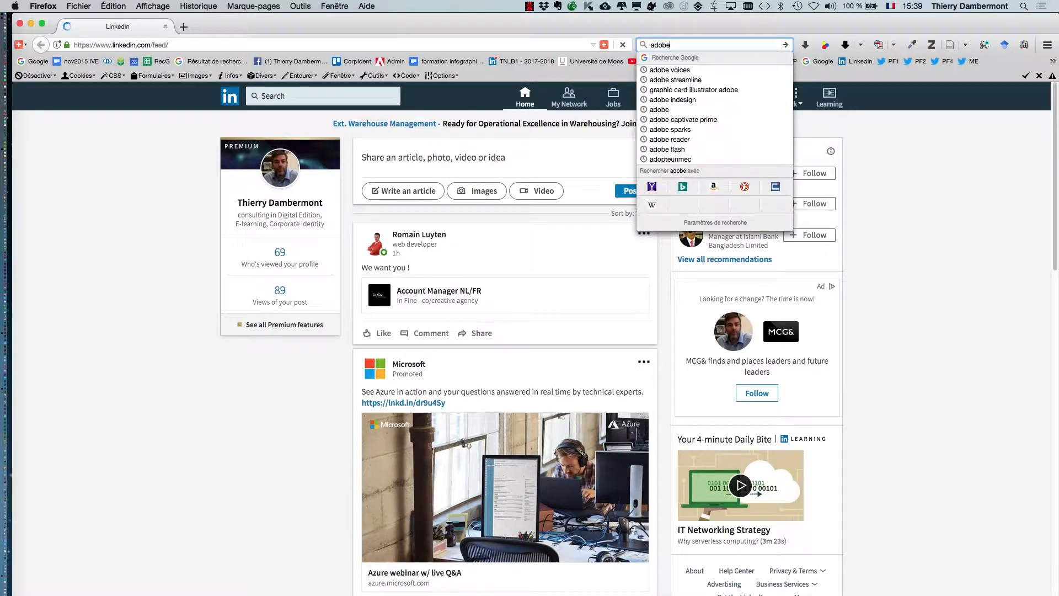
type(" dimesnion")
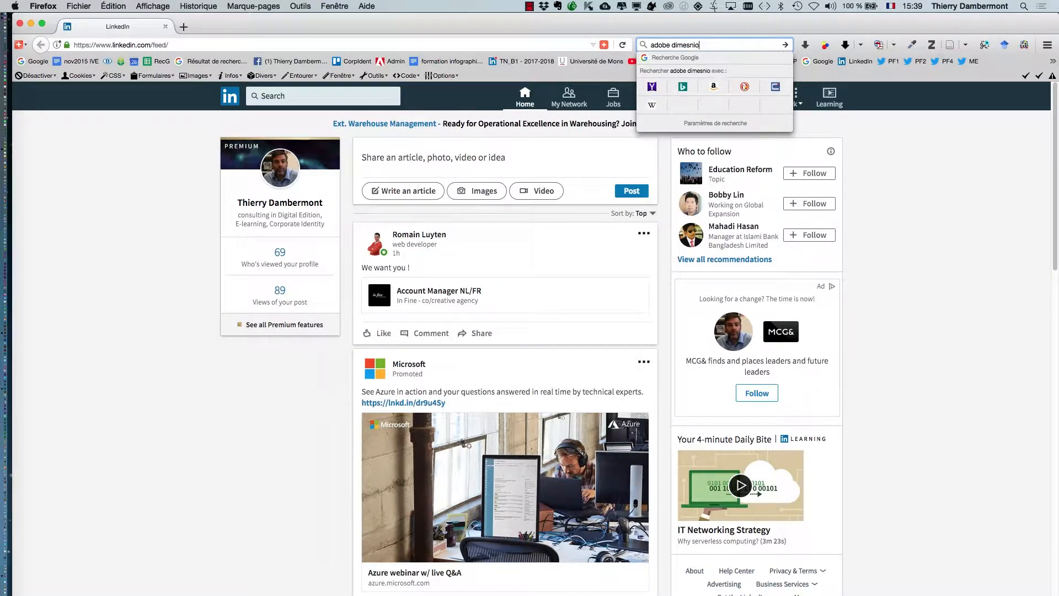
key("BackSpace")
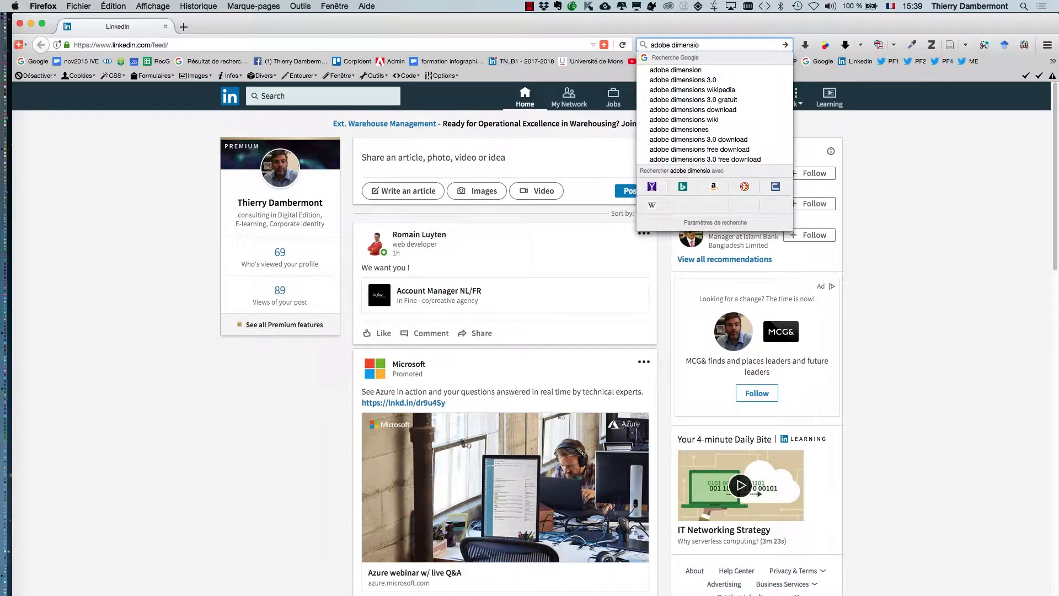
key("BackSpace")
type("n")
key("Return")
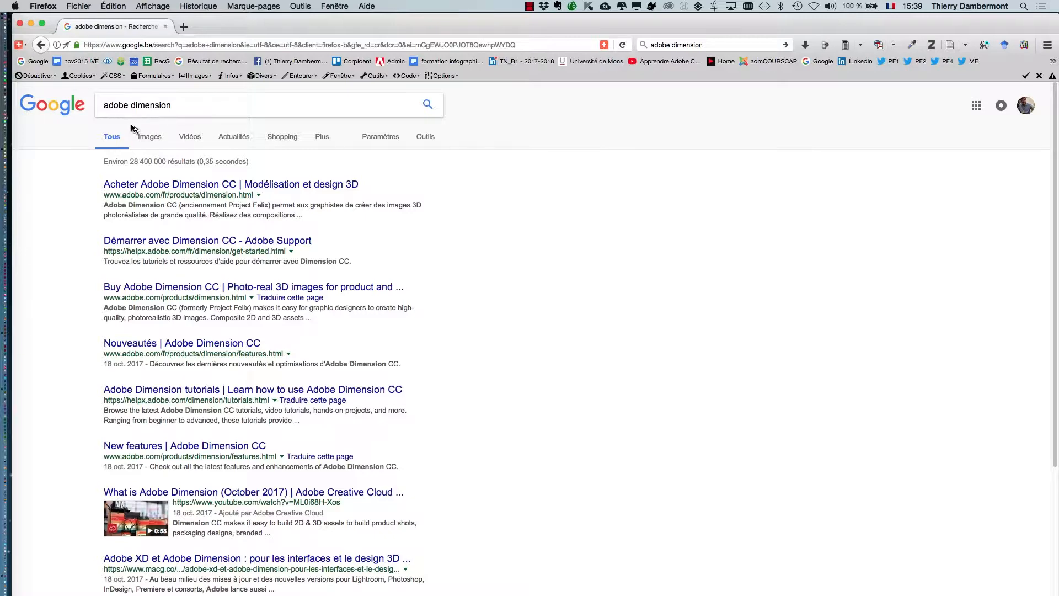
Show the image results for Adobe Dimension and open the source web page of the Gatsby packaging picture.
left_click(147, 142)
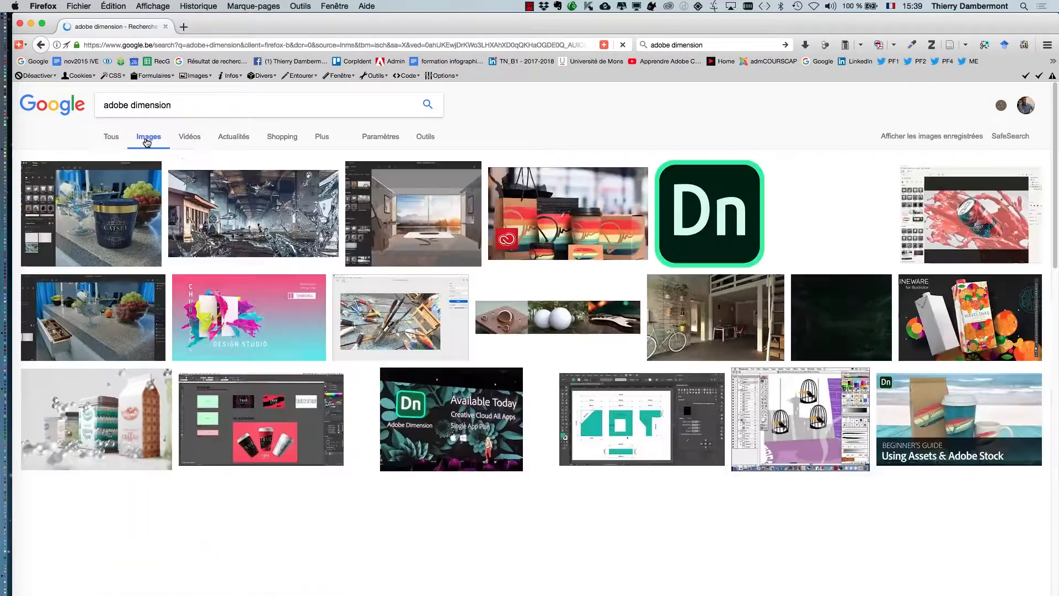
left_click(112, 139)
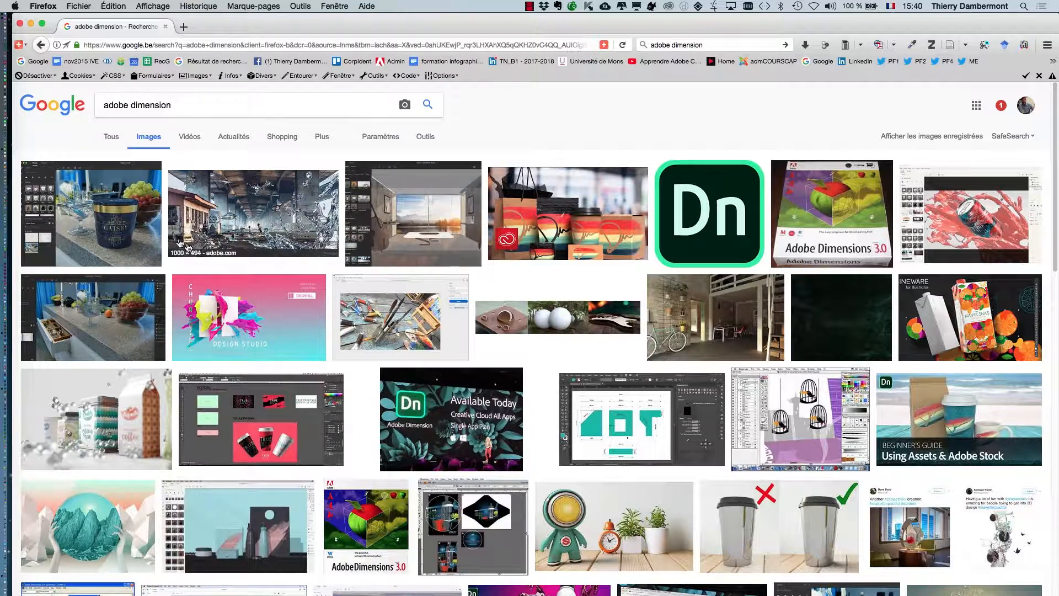
left_click(101, 214, "super")
left_click(226, 26)
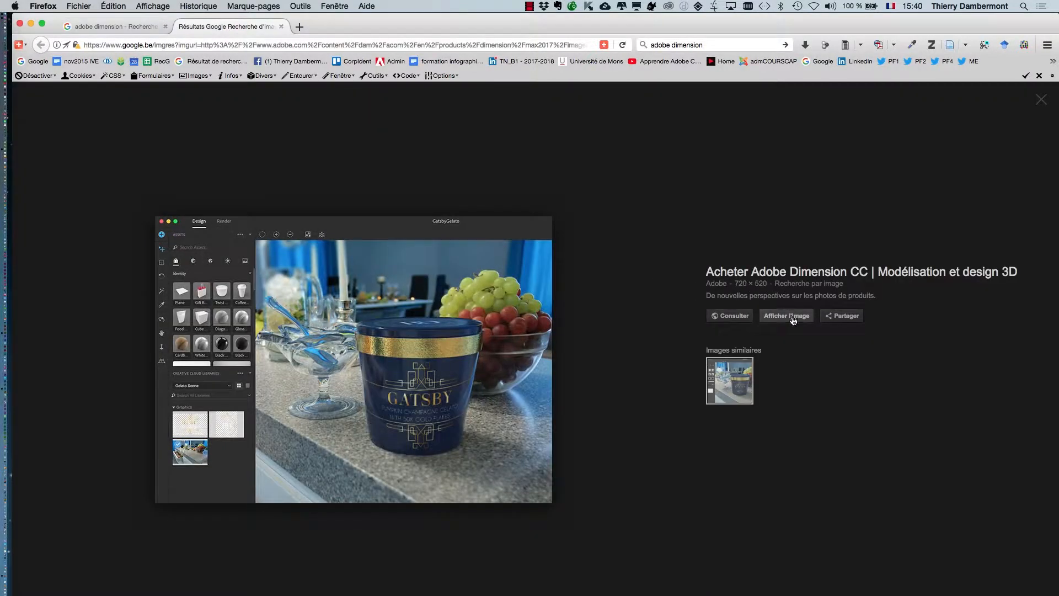
left_click(735, 316)
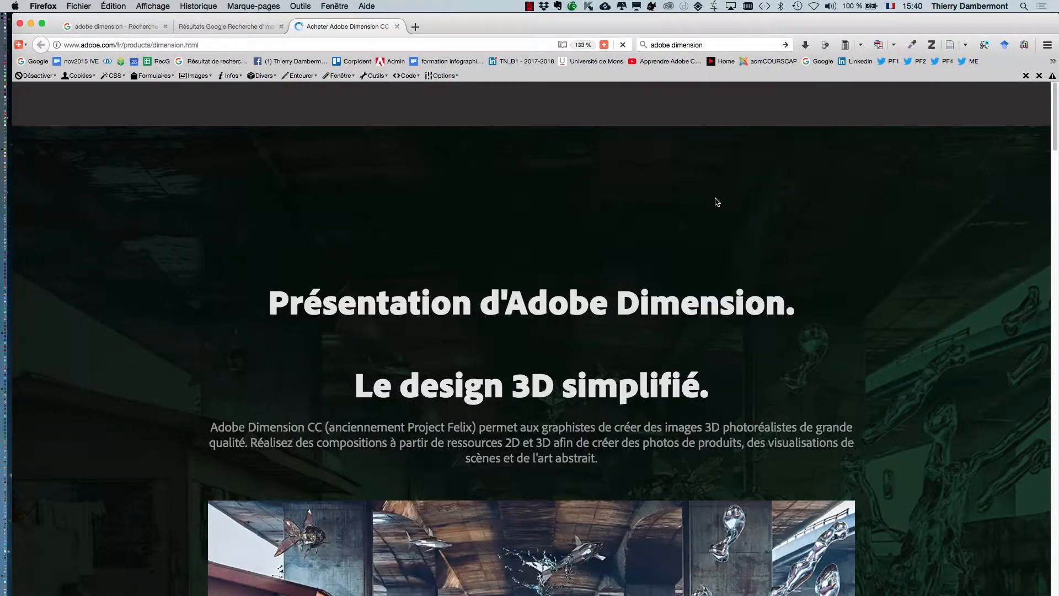
Look through the Adobe Dimension product page, examining its feature presentations, sample images and subscription plans.
scroll(691, 261, "down", 2)
scroll(690, 261, "down", 6)
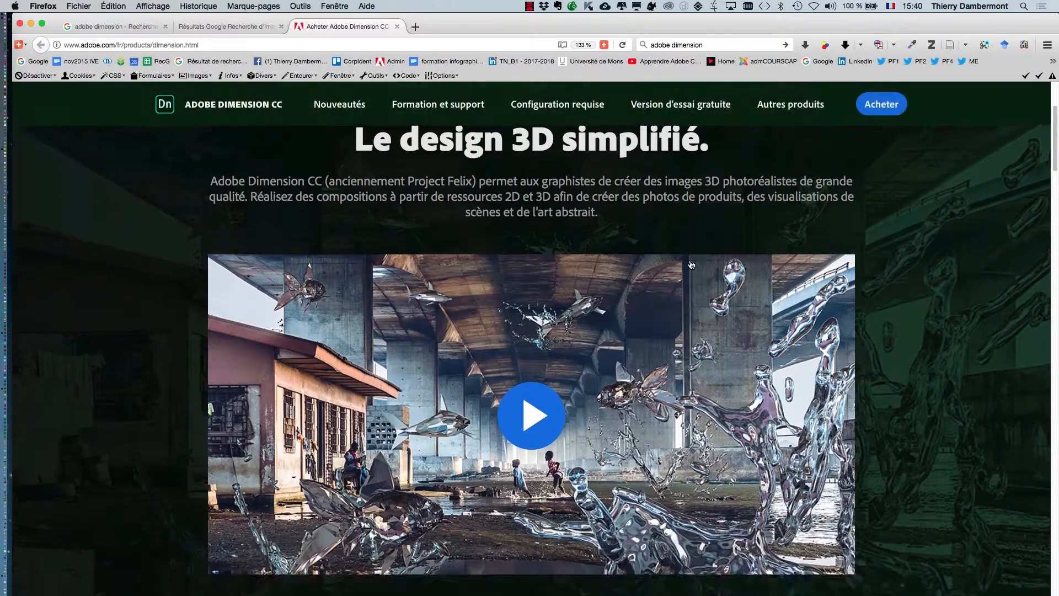
scroll(689, 266, "down", 12)
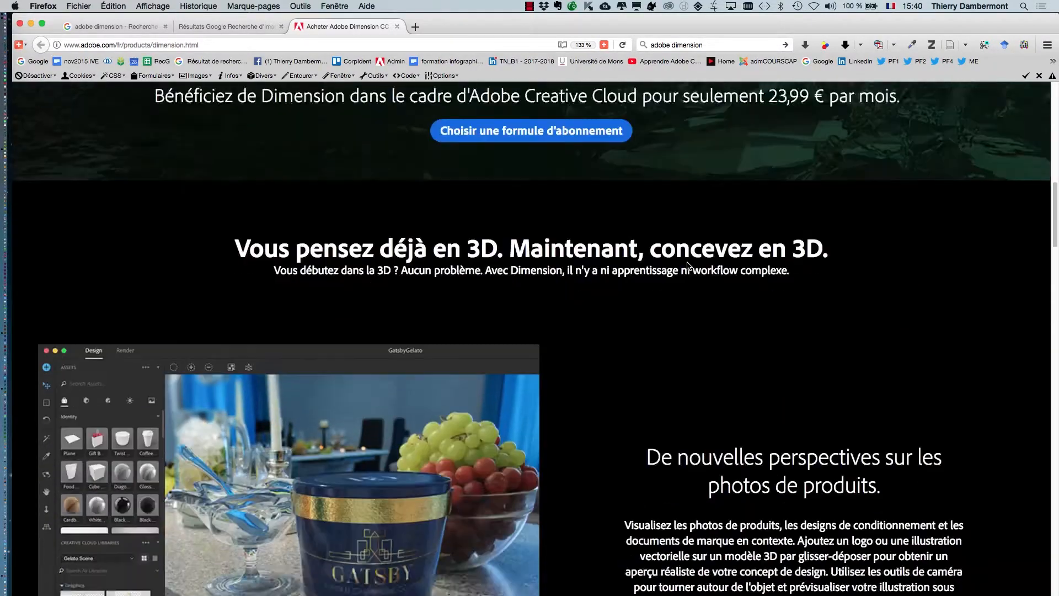
scroll(688, 266, "down", 7)
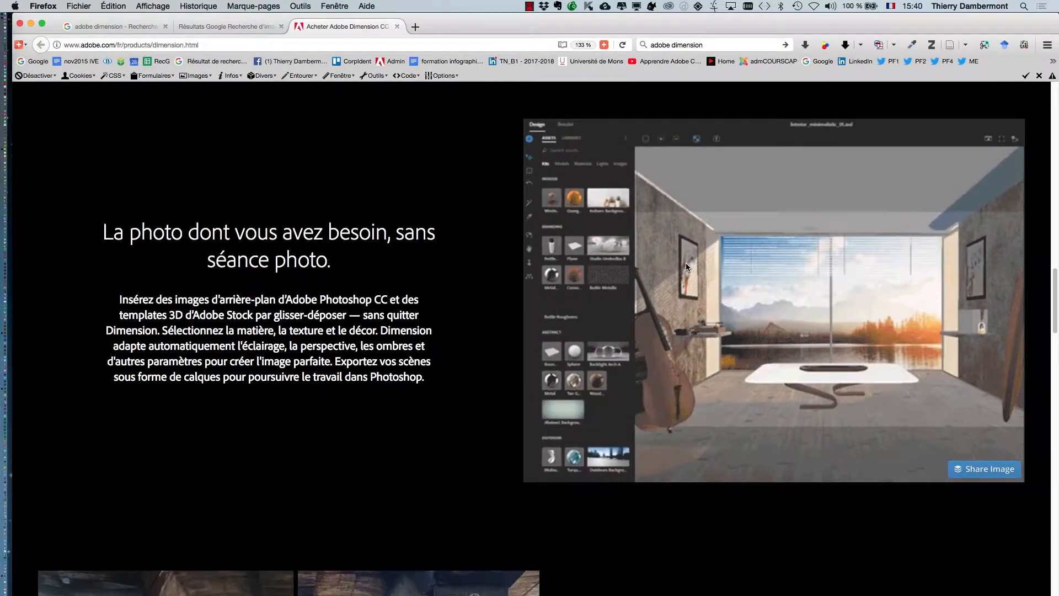
scroll(686, 269, "down", 10)
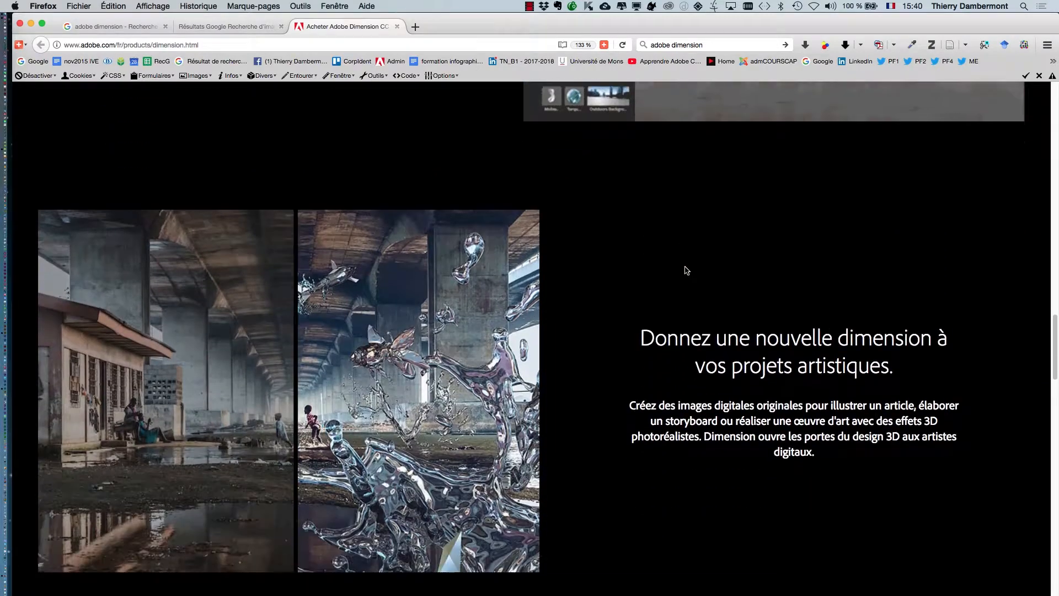
scroll(686, 272, "down", 8)
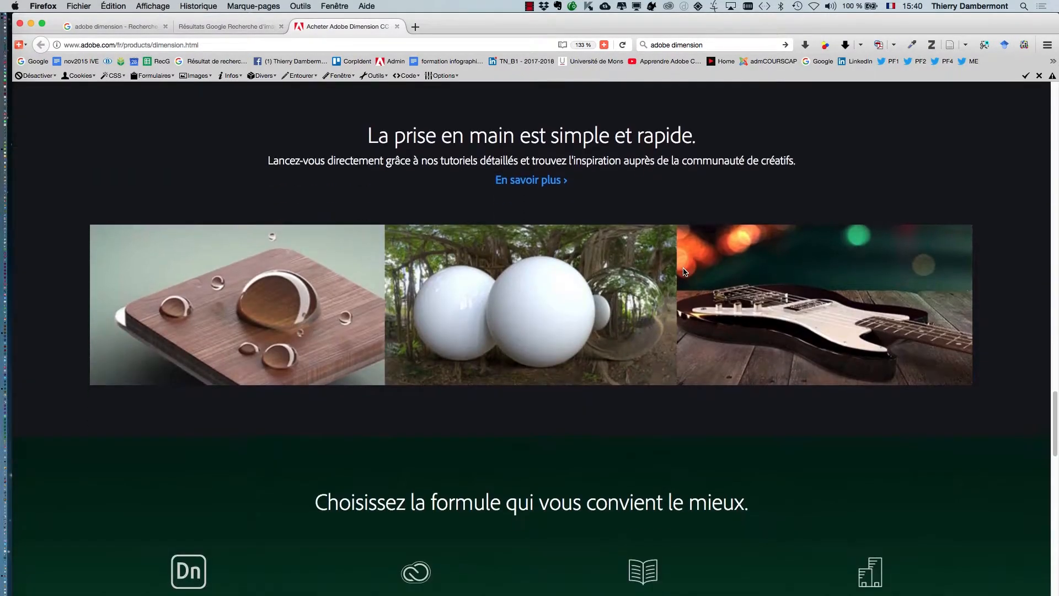
scroll(684, 278, "down", 2)
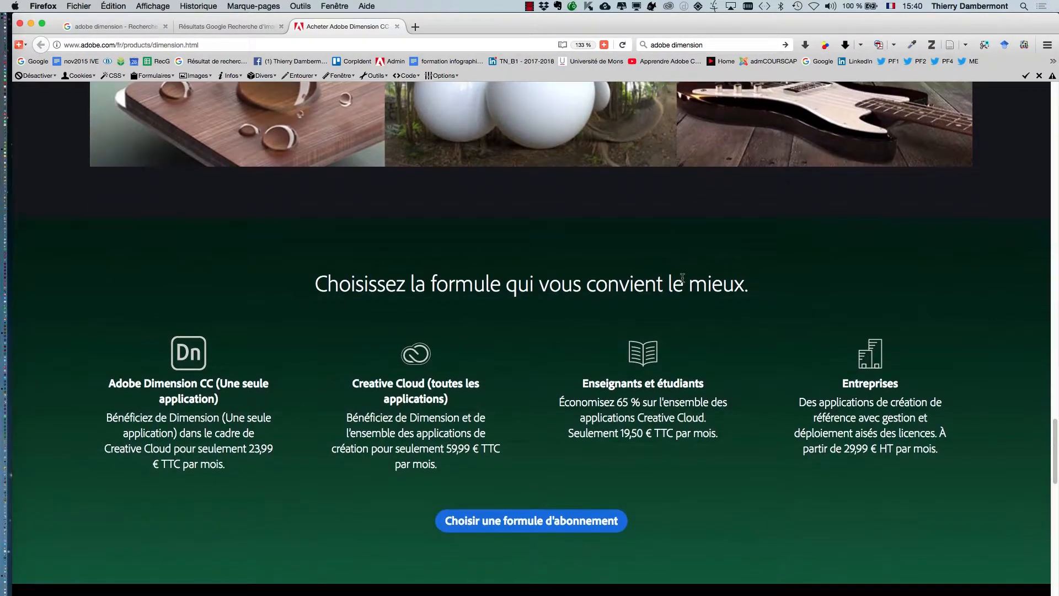
scroll(684, 279, "up", 6)
scroll(684, 281, "down", 5)
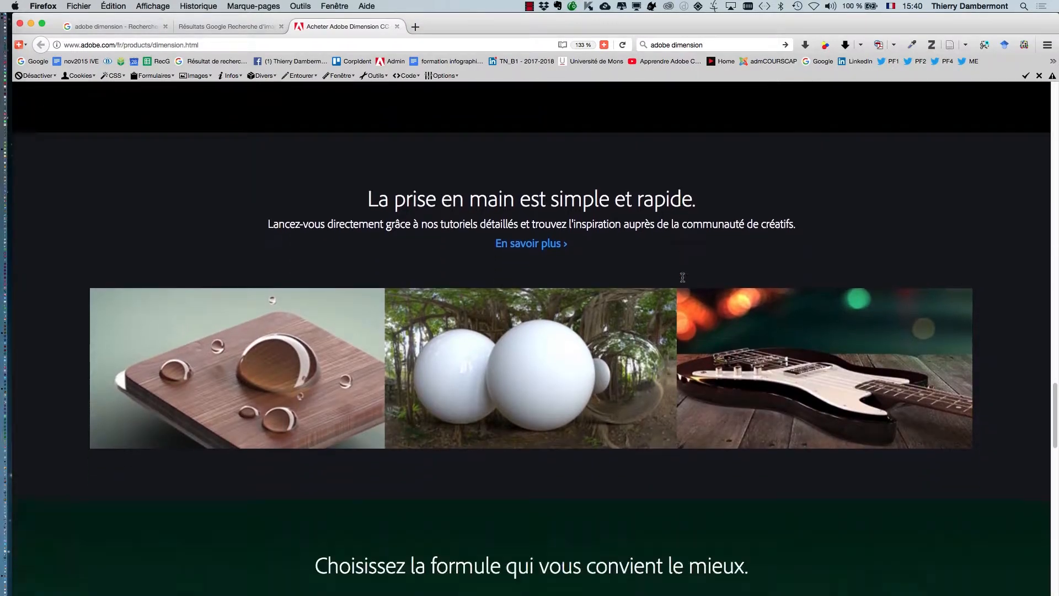
scroll(682, 281, "down", 7)
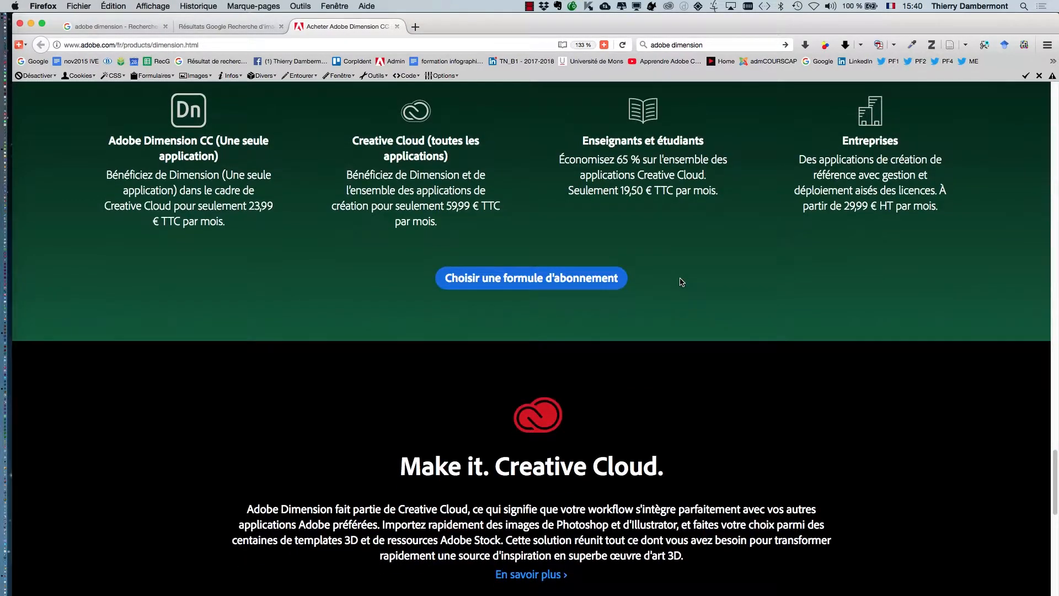
scroll(680, 273, "up", 5)
scroll(680, 269, "up", 12)
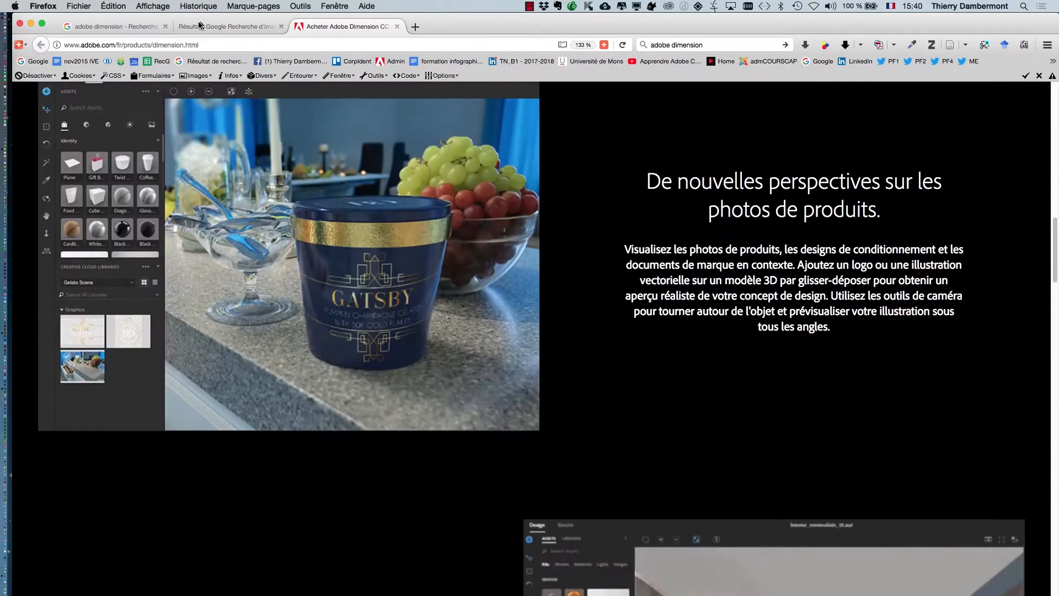
Close the Adobe Dimension page, the image result page and the whole browser window.
left_click(398, 27)
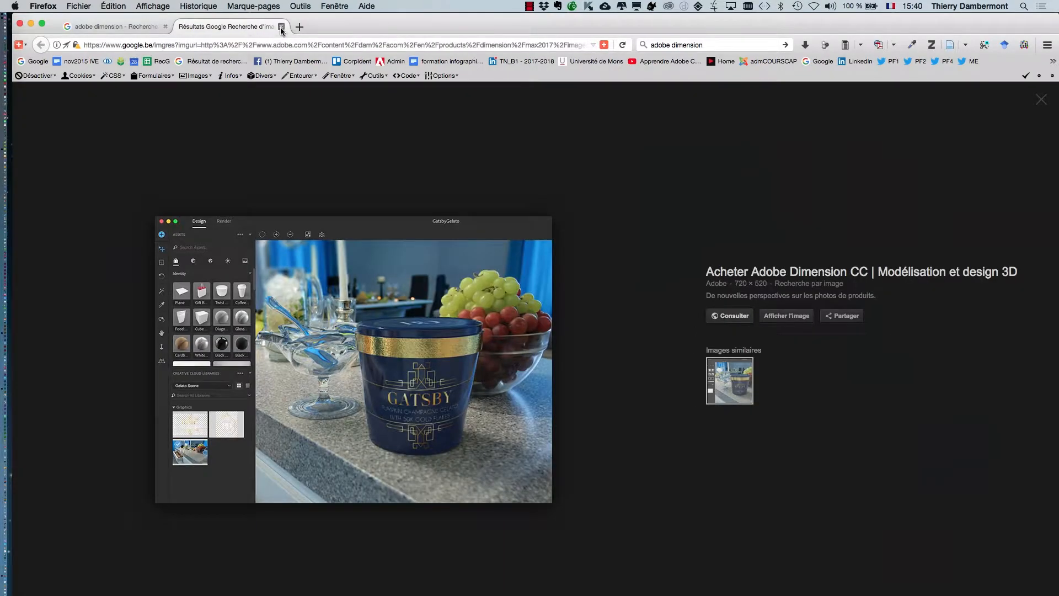
left_click(281, 26)
left_click(20, 24)
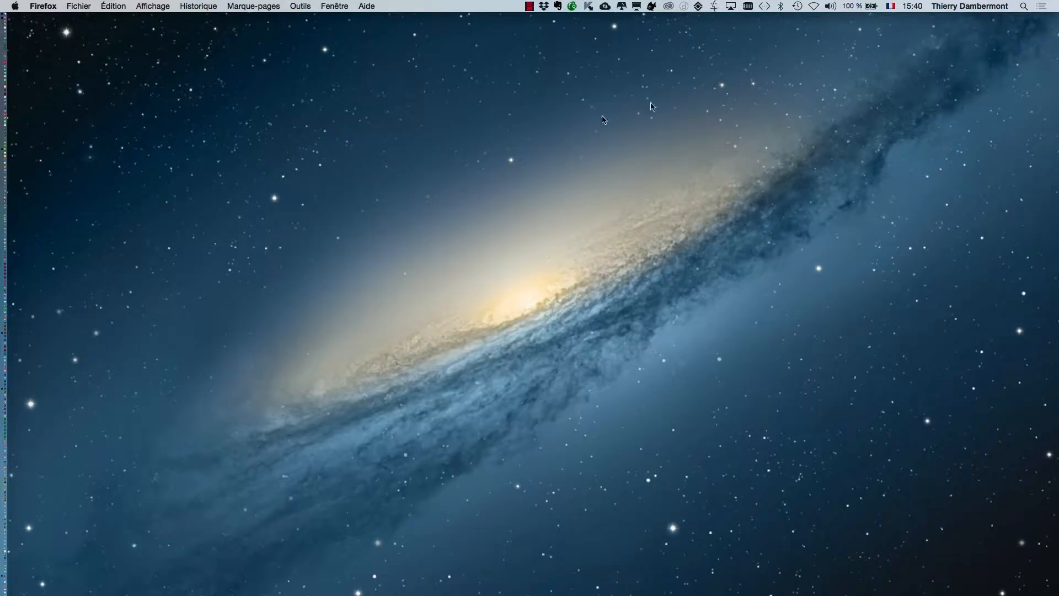
Switch to Illustrator and create a new landscape A4 document in RGB mode.
key("super+Tab")
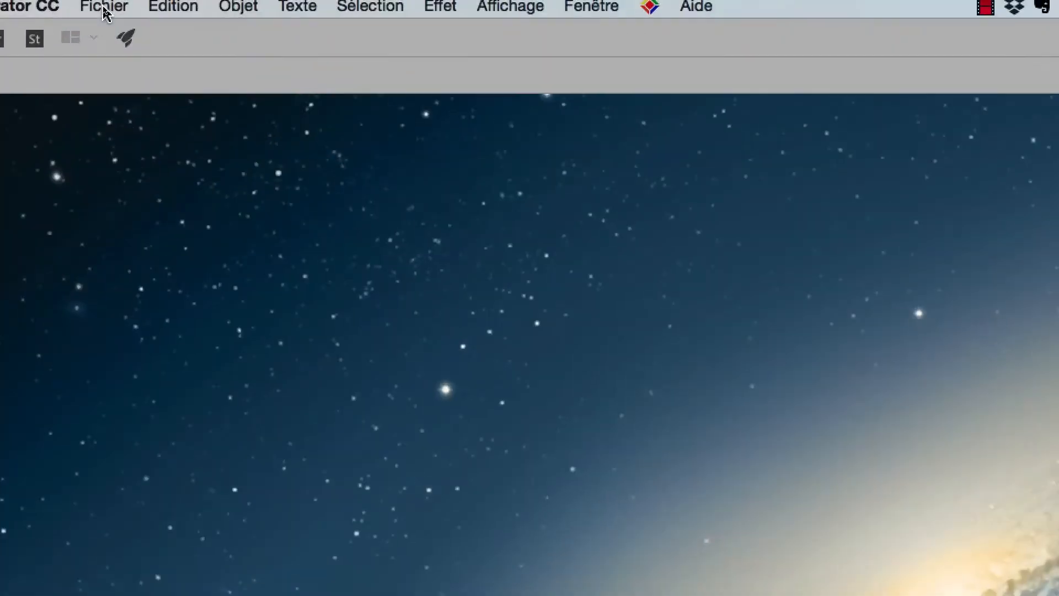
left_click(103, 8)
left_click(105, 18)
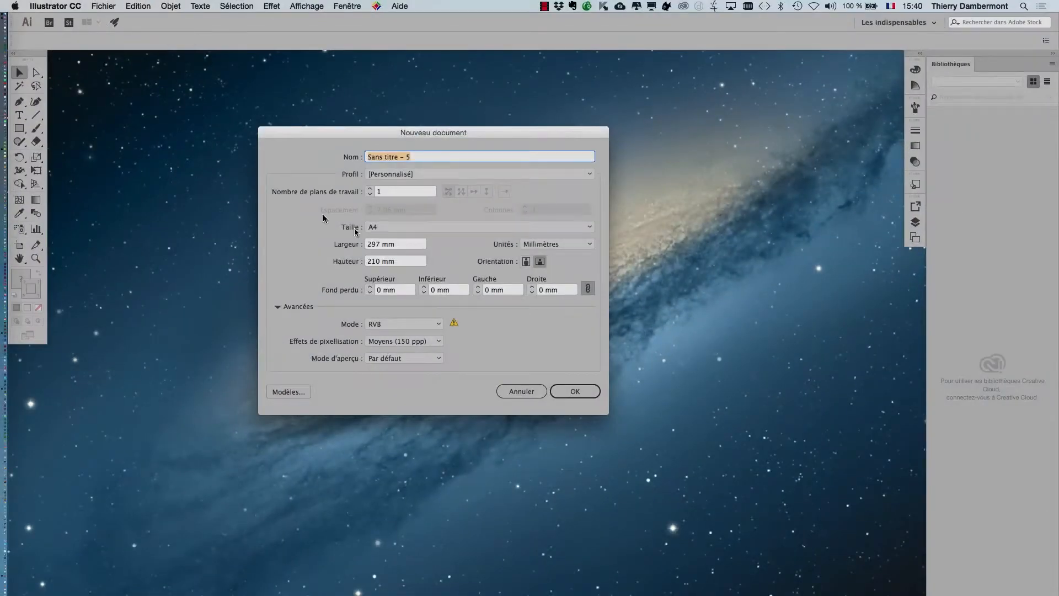
left_click(575, 395)
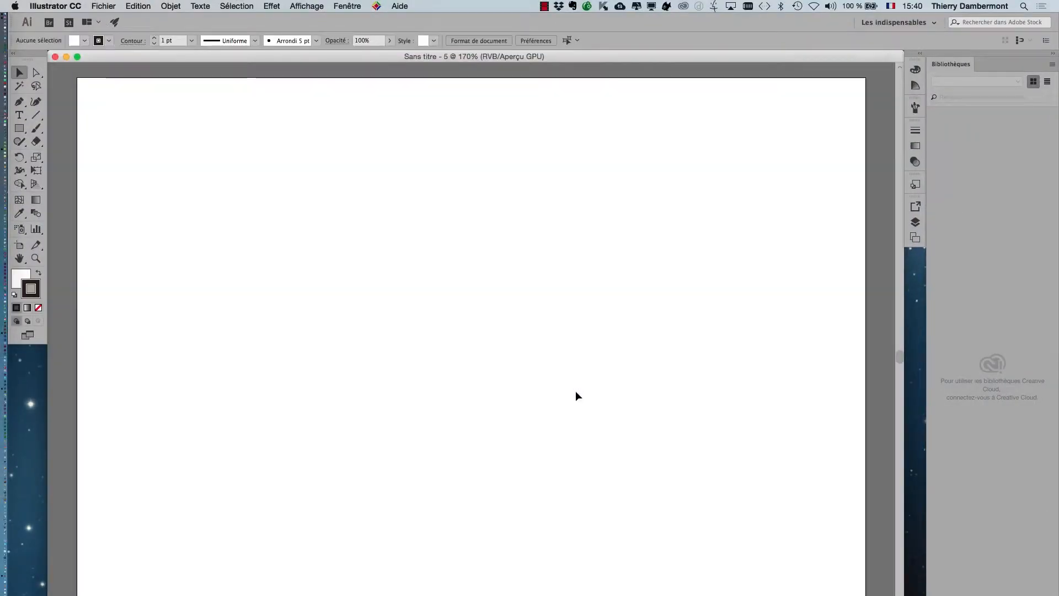
Display the document in full-screen mode with the menu bar and detach the tool palette beside the artboard's edge.
key("f")
left_click_drag(441, 264, 476, 260)
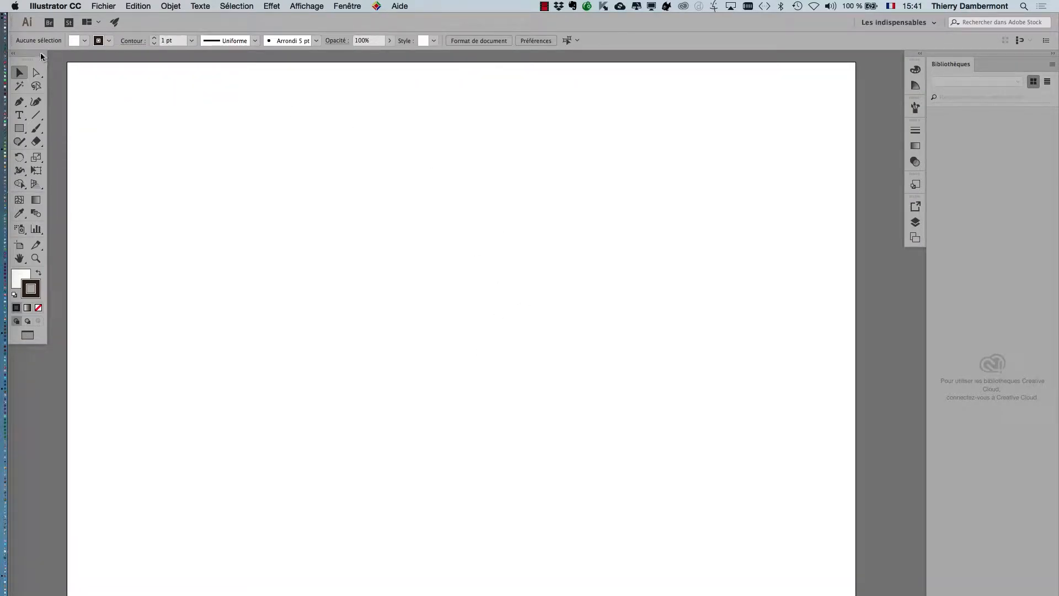
left_click_drag(41, 56, 95, 114)
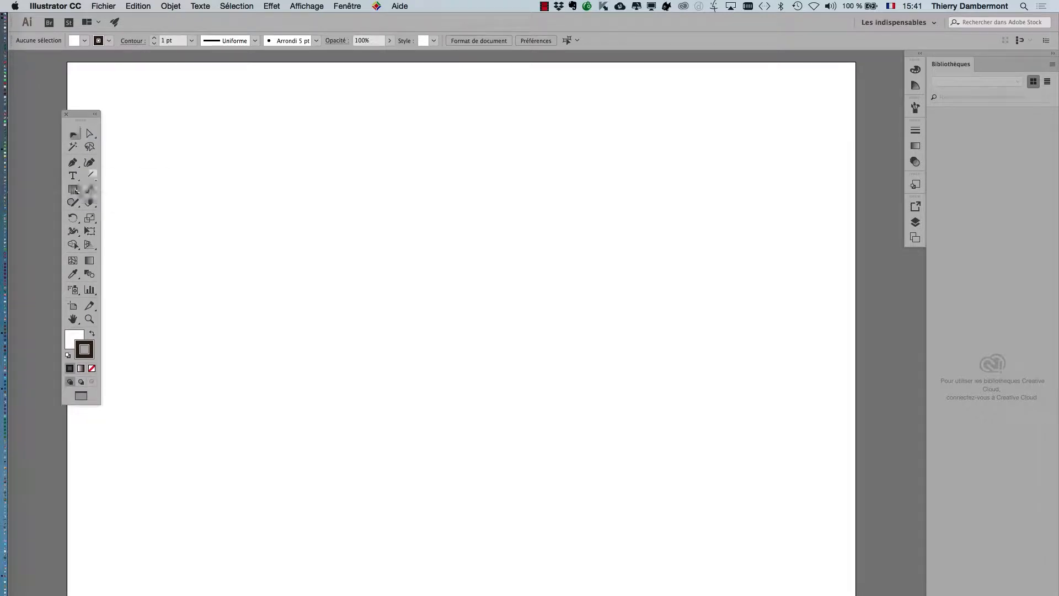
Draw a rectangle about 68 × 45 mm on the artboard and move it closer to the centre.
left_click(75, 190)
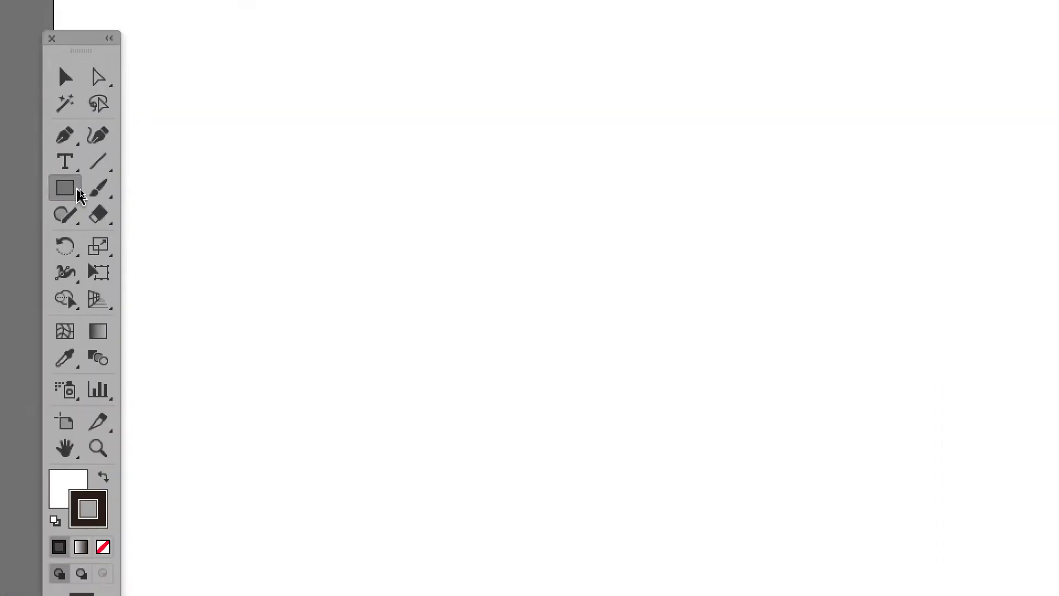
left_click_drag(172, 176, 286, 265)
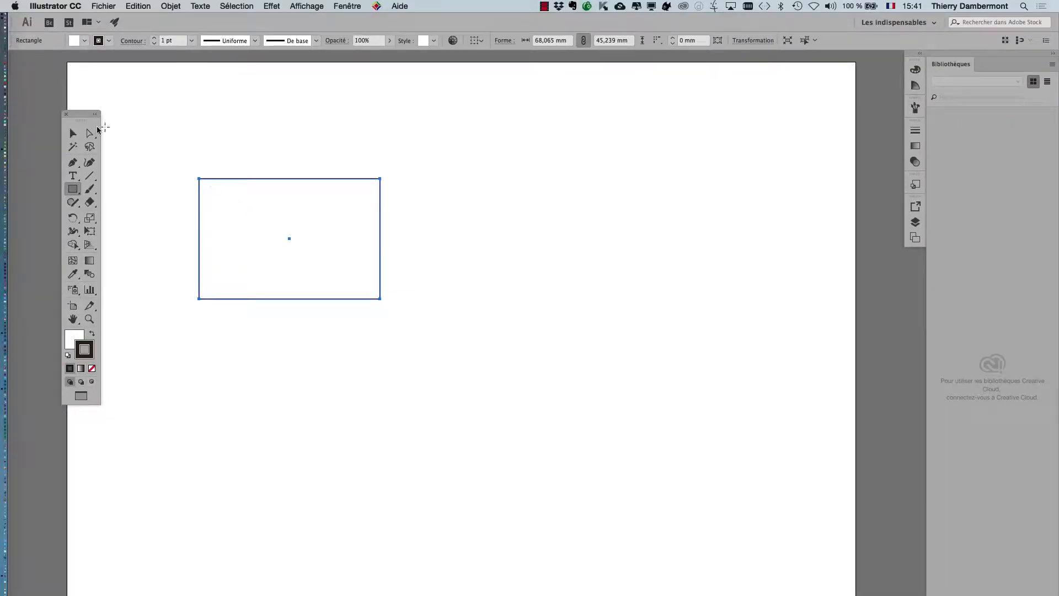
left_click(73, 133)
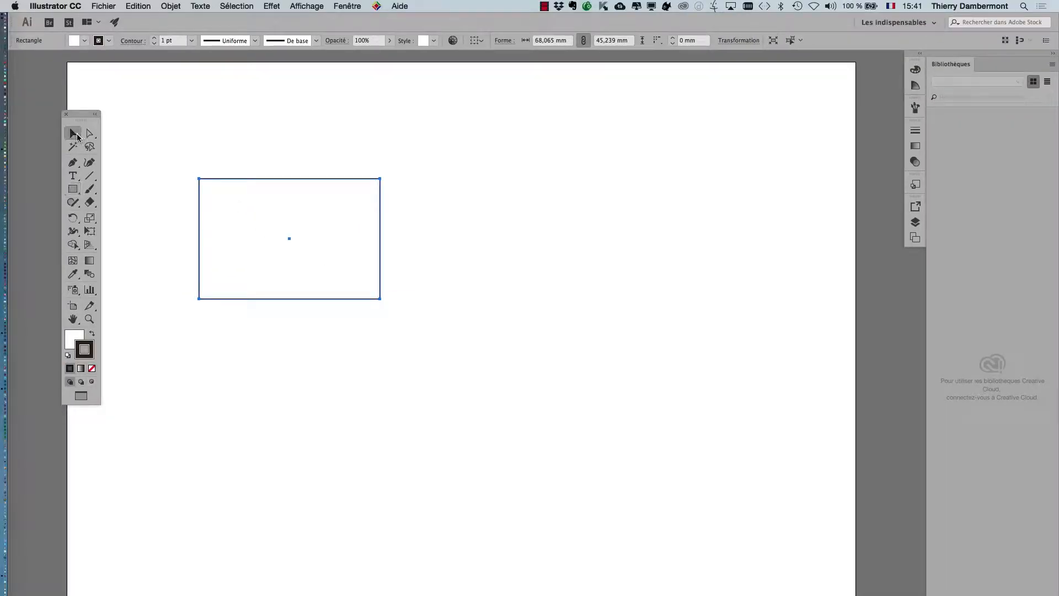
left_click_drag(227, 184, 408, 228)
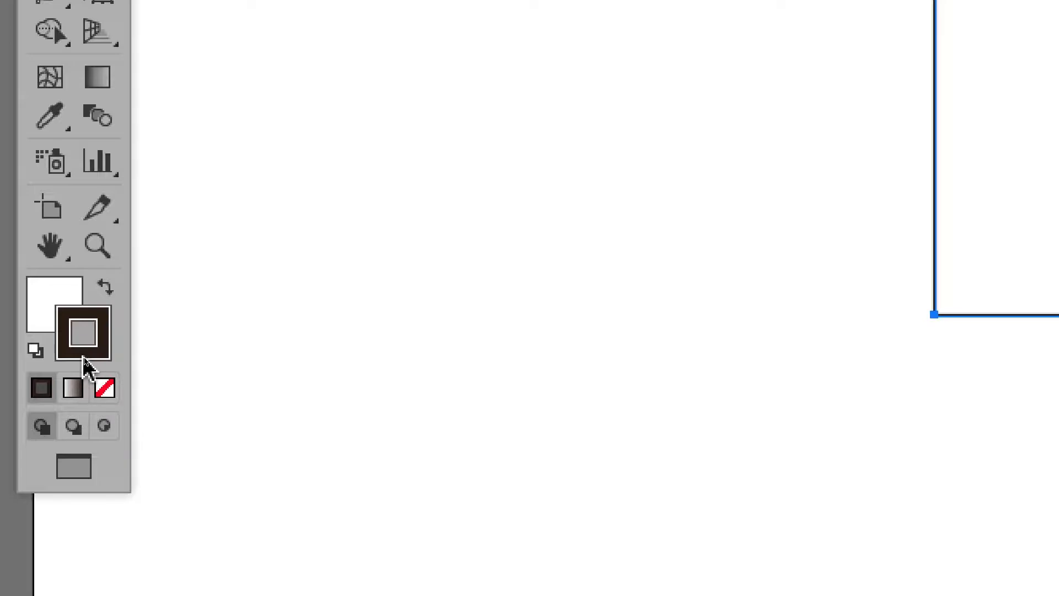
Remove the rectangle's stroke and fill it with the yellow-green swatch C=20 M=0 J=100 N=0.
left_click(106, 388)
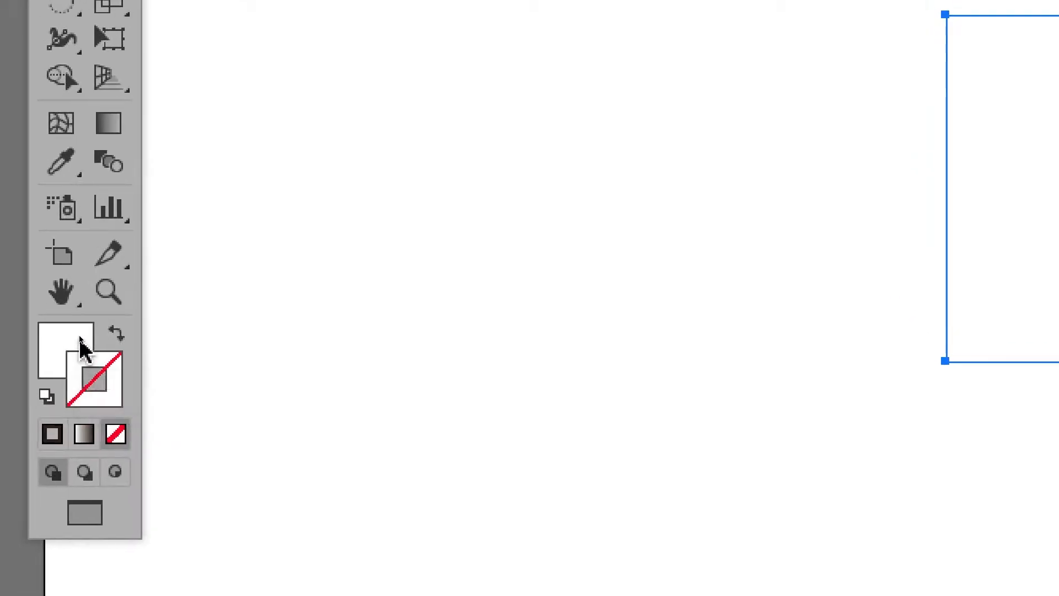
left_click(53, 280)
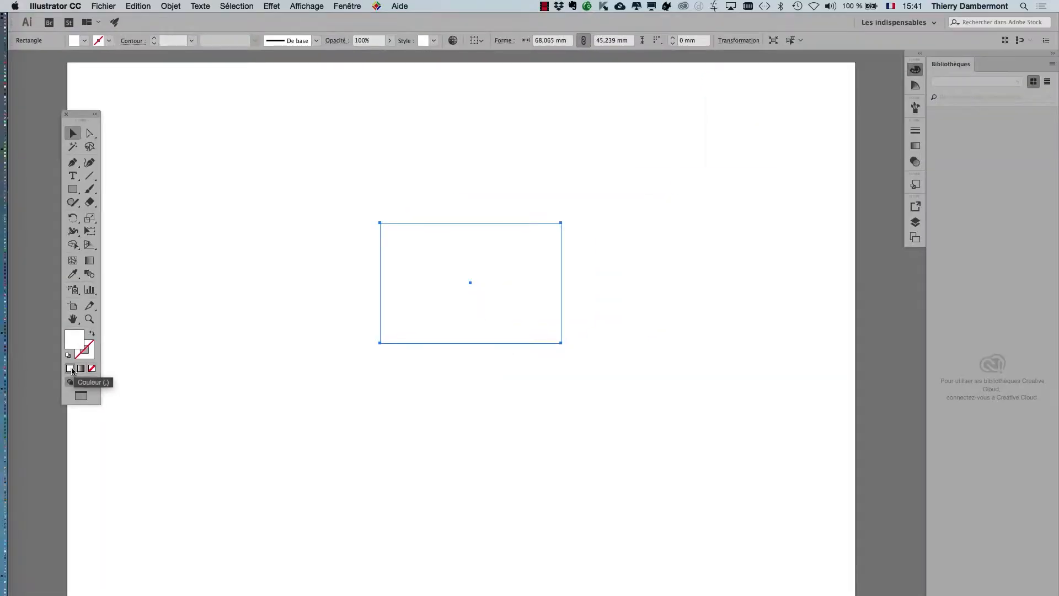
left_click_drag(454, 315, 249, 316)
left_click(347, 6)
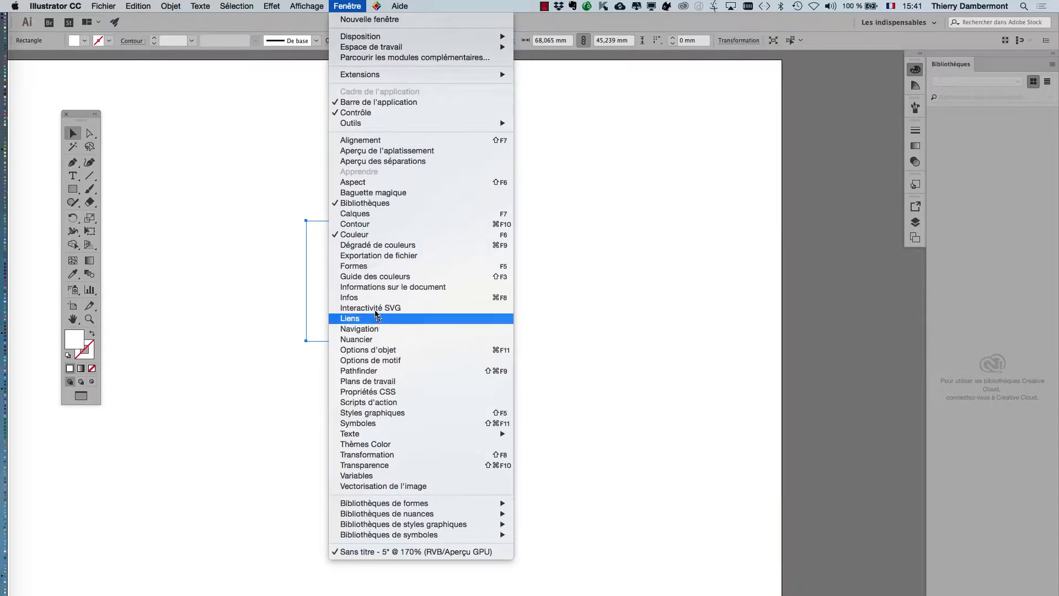
left_click(379, 339)
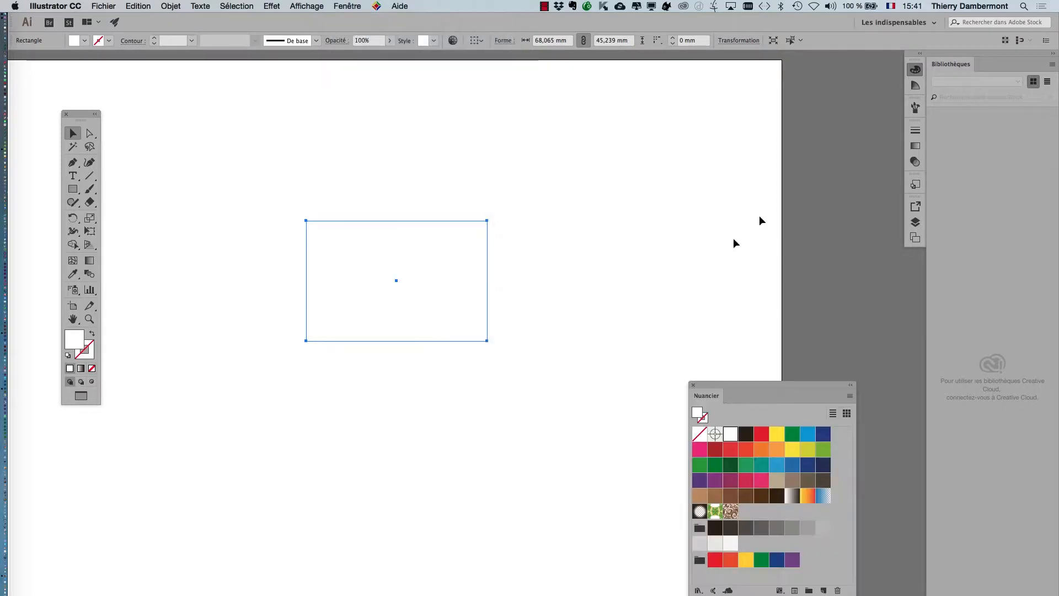
left_click(809, 451)
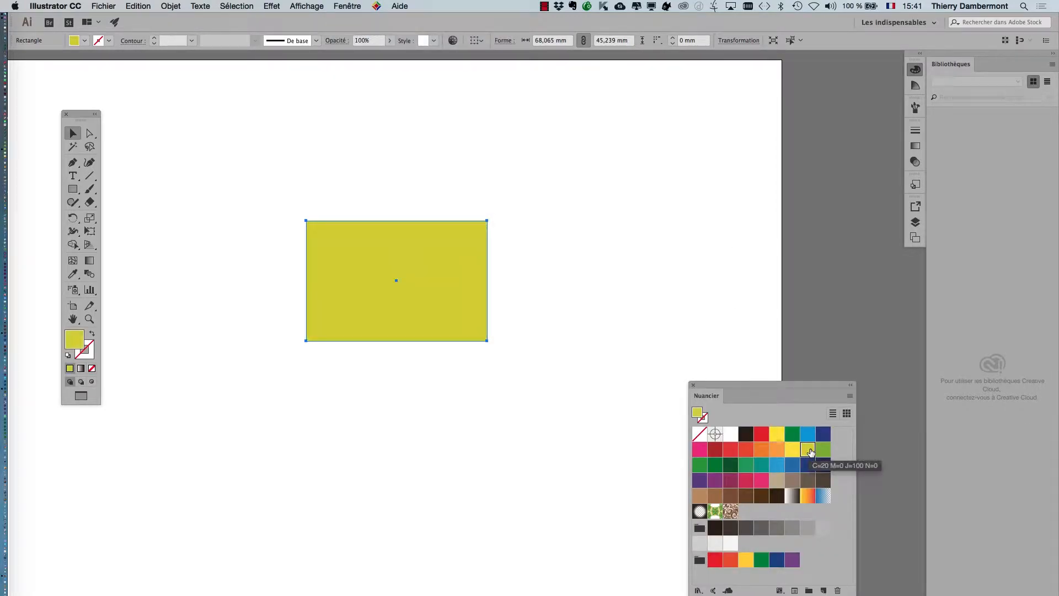
scroll(246, 300, "up", 5)
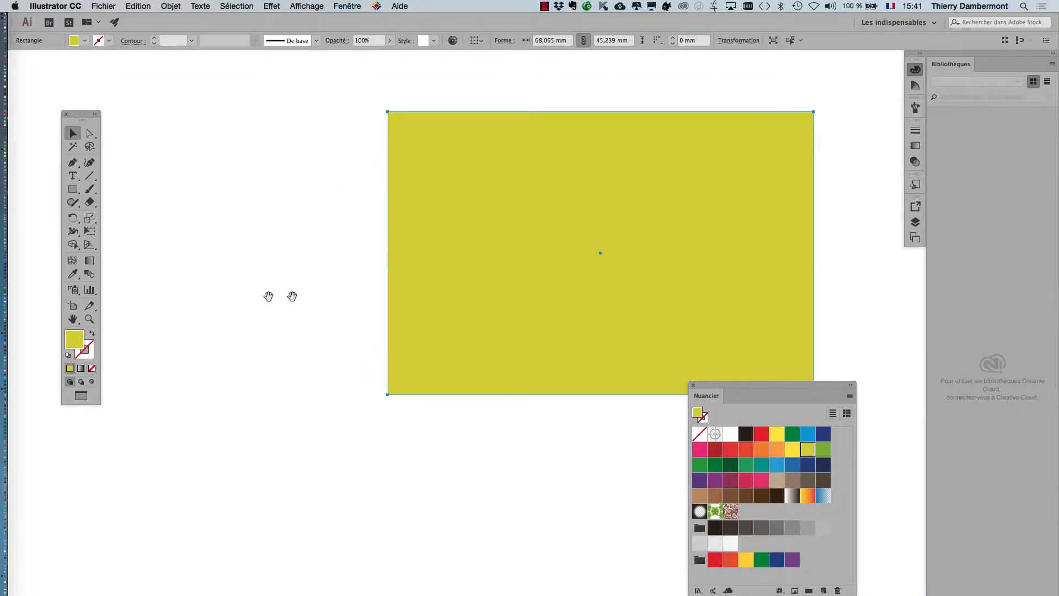
Display the Aspect (appearance) attributes of the rectangle and move the Nuancier swatches below the tool palette, clear of the shape.
scroll(273, 317, "right", 2)
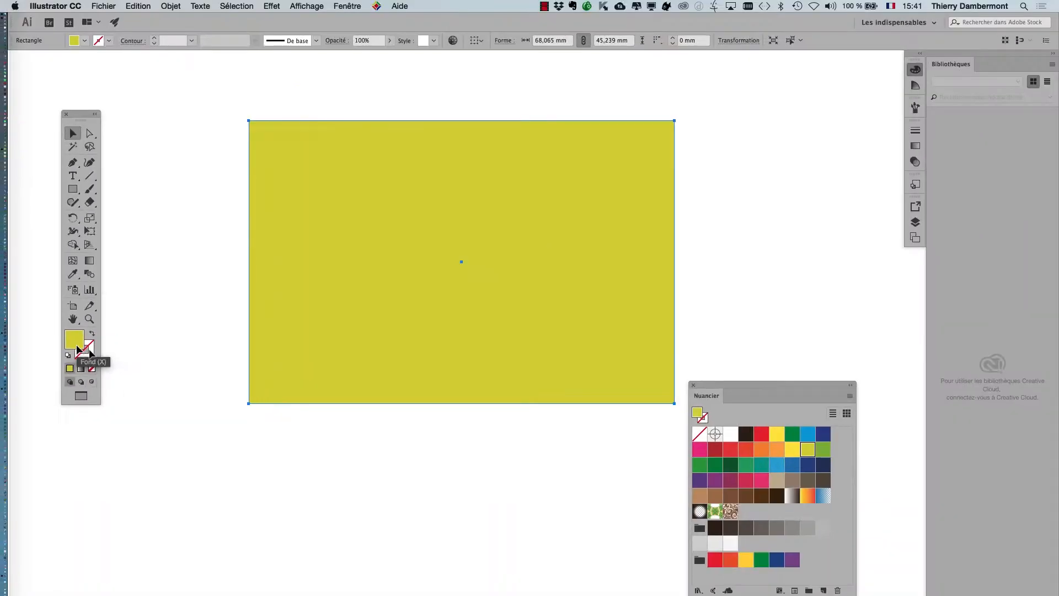
scroll(629, 327, "right", 3)
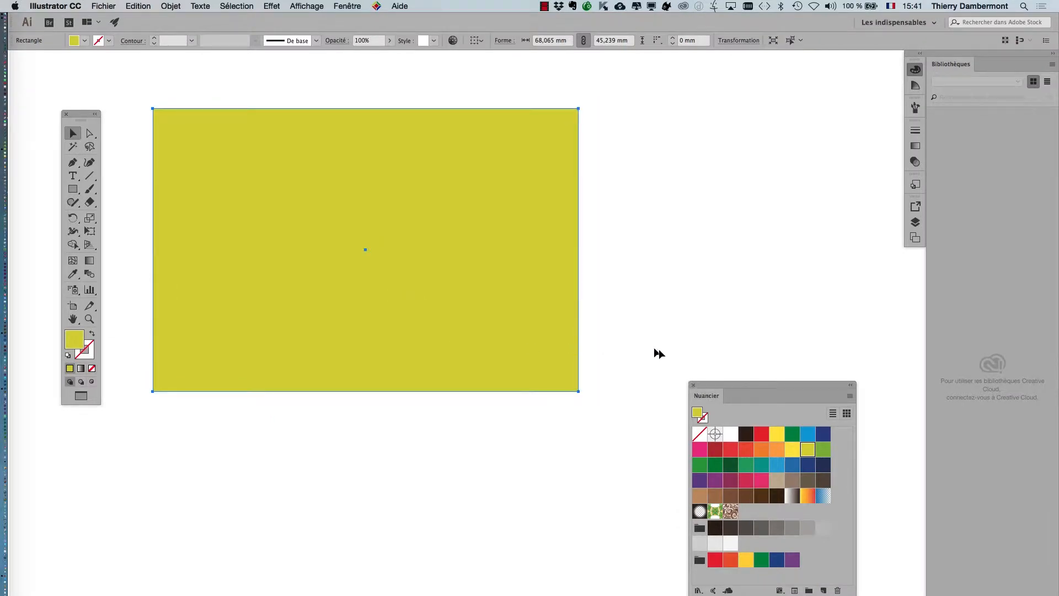
left_click_drag(711, 386, 272, 483)
left_click(347, 6)
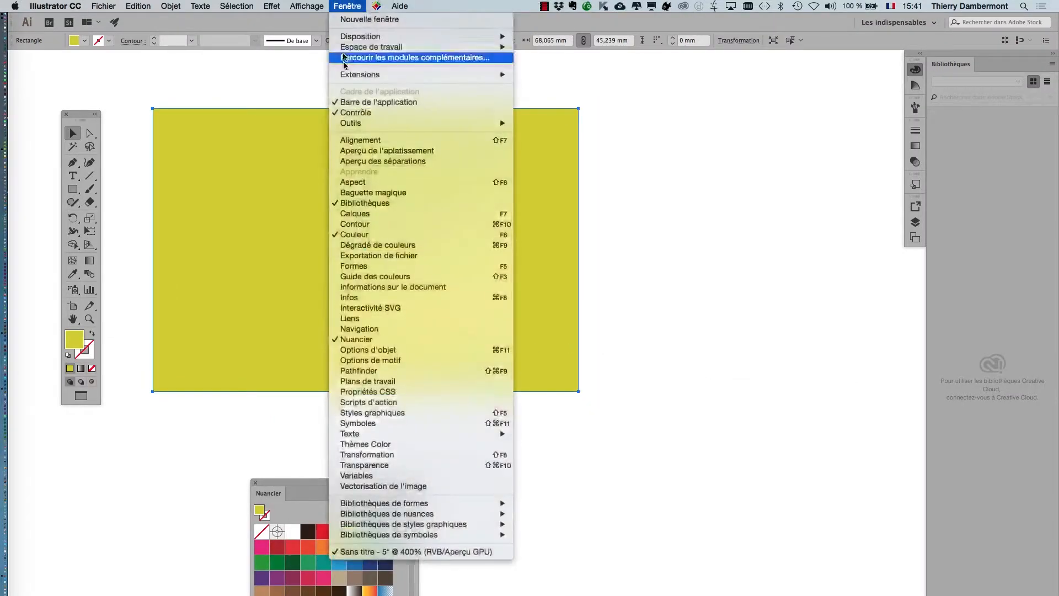
left_click(363, 182)
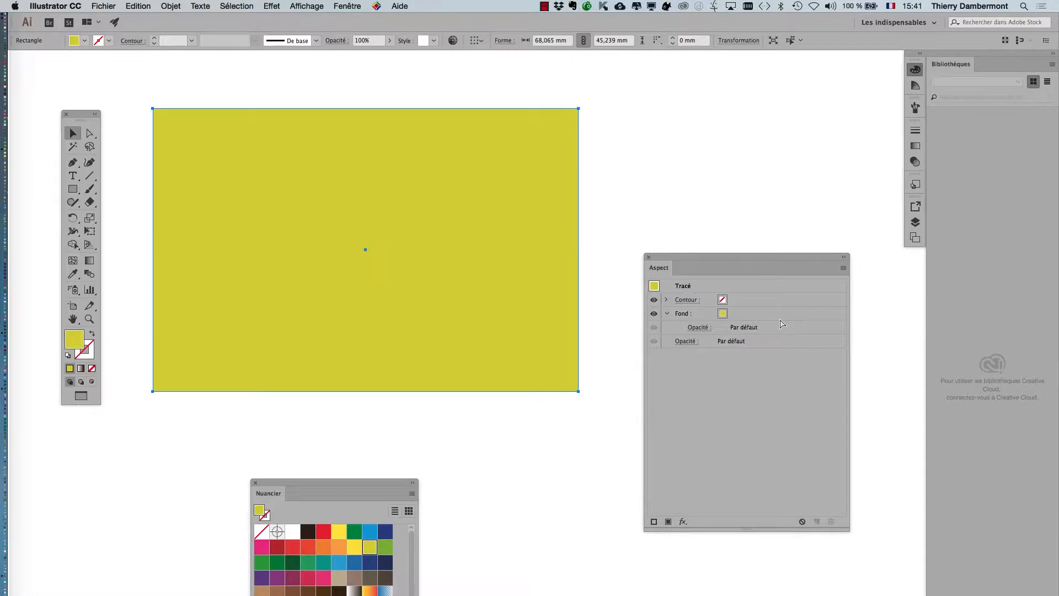
left_click_drag(323, 487, 131, 458)
Apply a previewed 3D Extrude & Bevel effect (Extrusion et biseautage) to the rectangle with the Hors axe avant position and 50 pt depth.
left_click(273, 6)
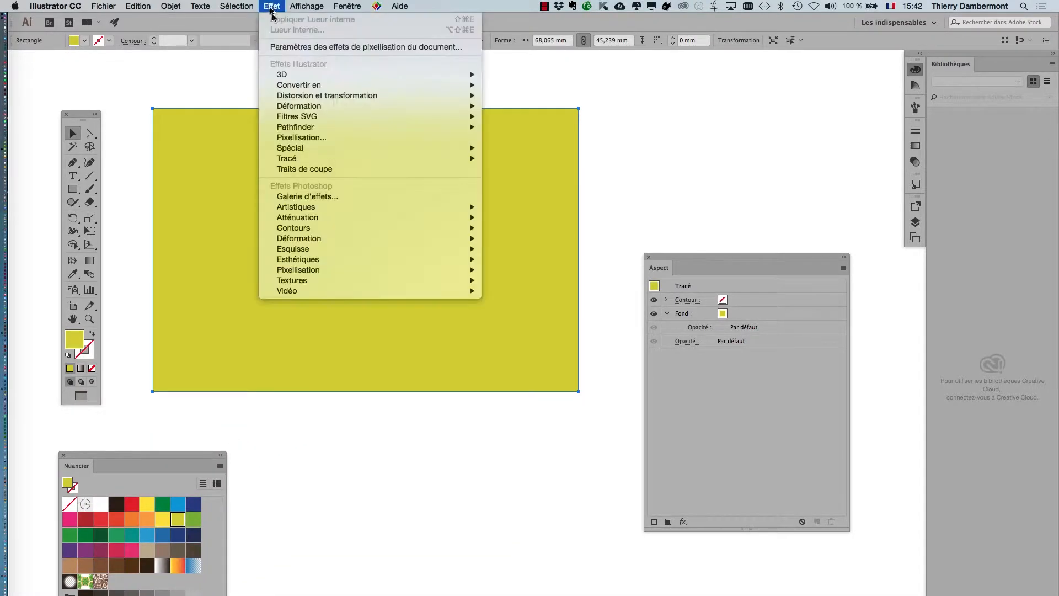
mouse_move(286, 79)
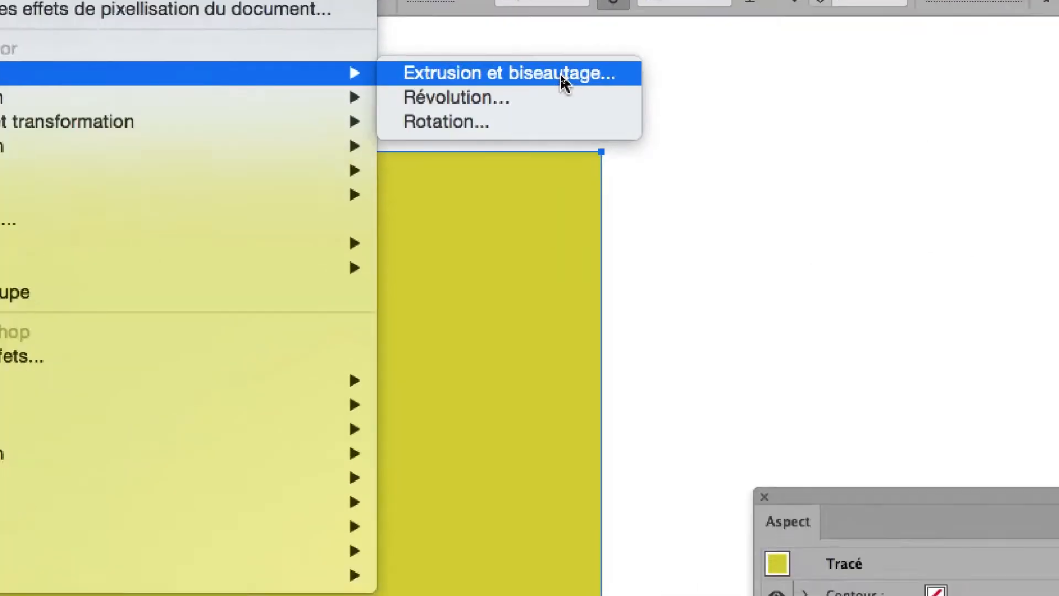
left_click(561, 76)
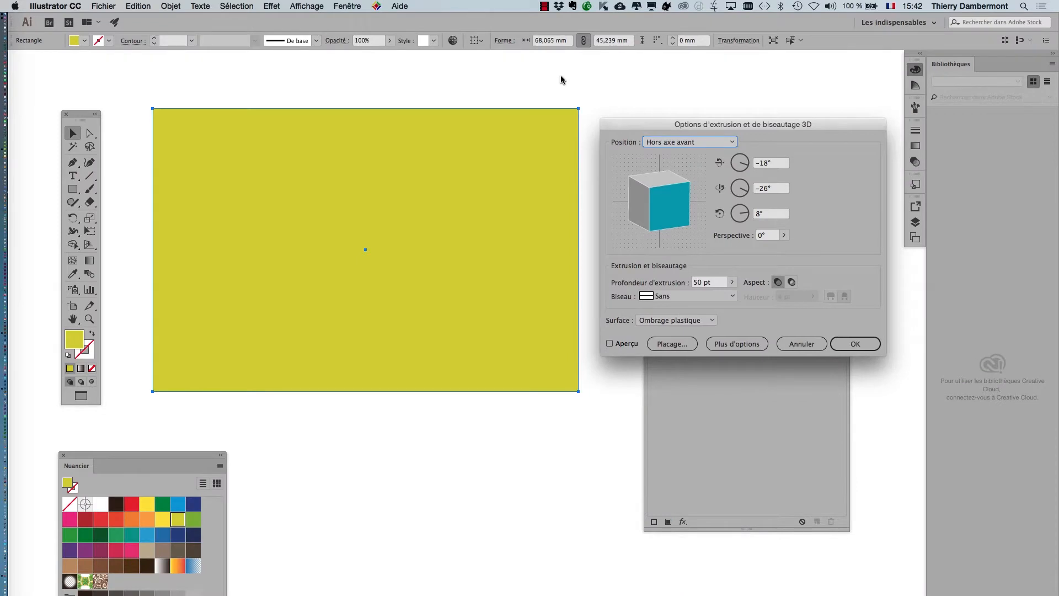
left_click_drag(713, 133, 499, 359)
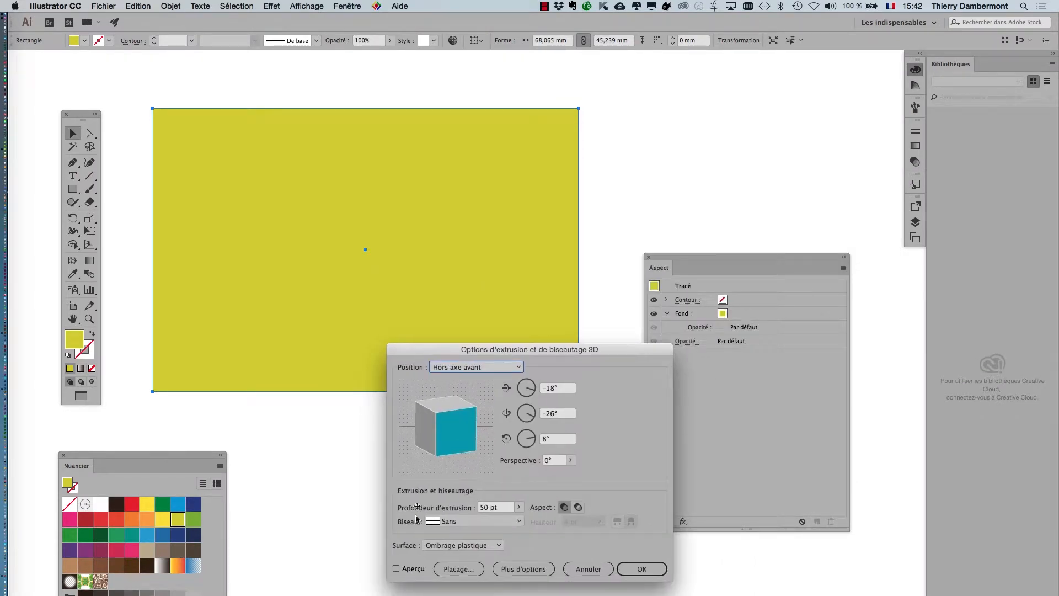
left_click(396, 569)
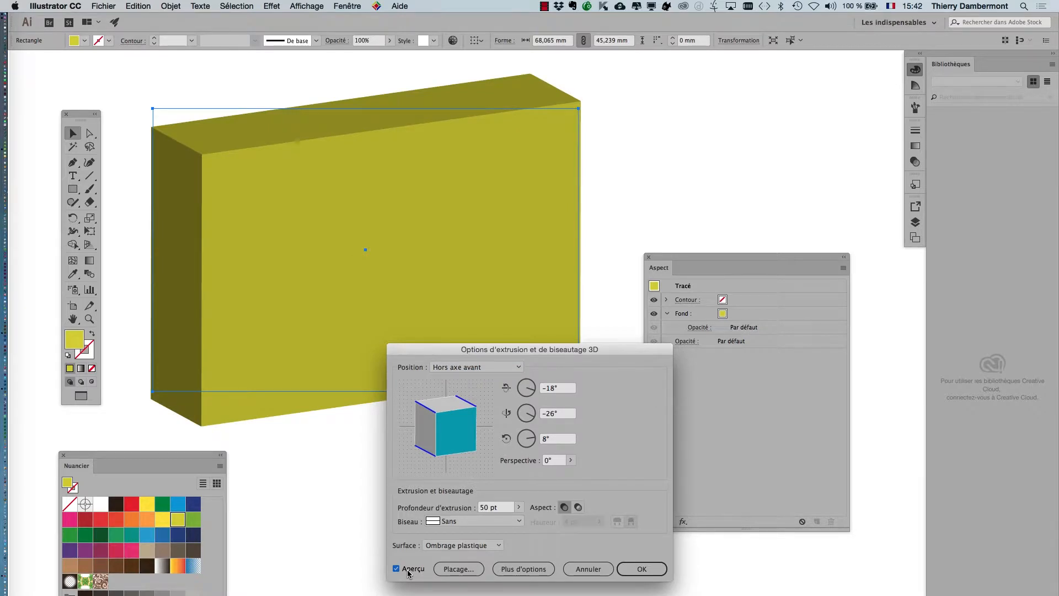
key("alt")
left_click(642, 568)
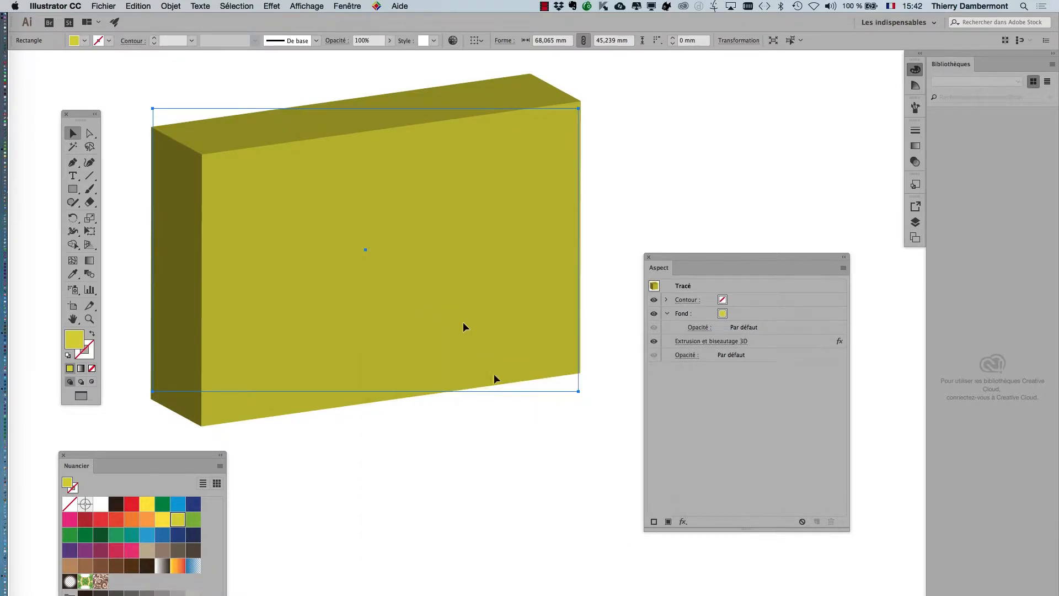
Move the tool palette closer to the edge of the workspace, away from the extruded box.
scroll(428, 265, "down", 2)
left_click_drag(358, 259, 280, 246)
left_click_drag(77, 115, 31, 84)
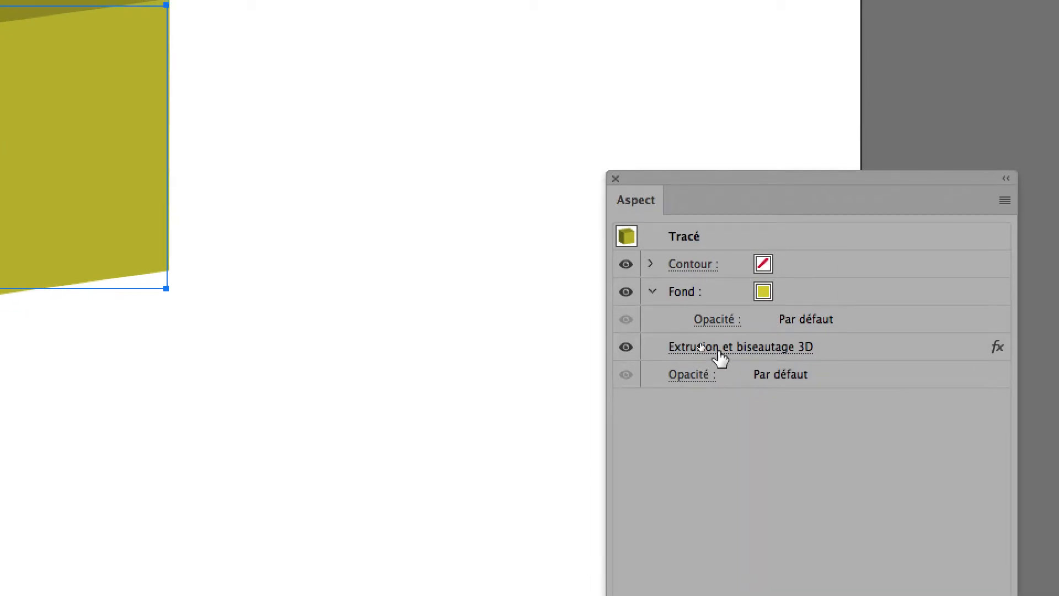
Reopen the box's 3D extrusion effect with the preview enabled and set the extrusion depth to 251 pt.
left_click(773, 359)
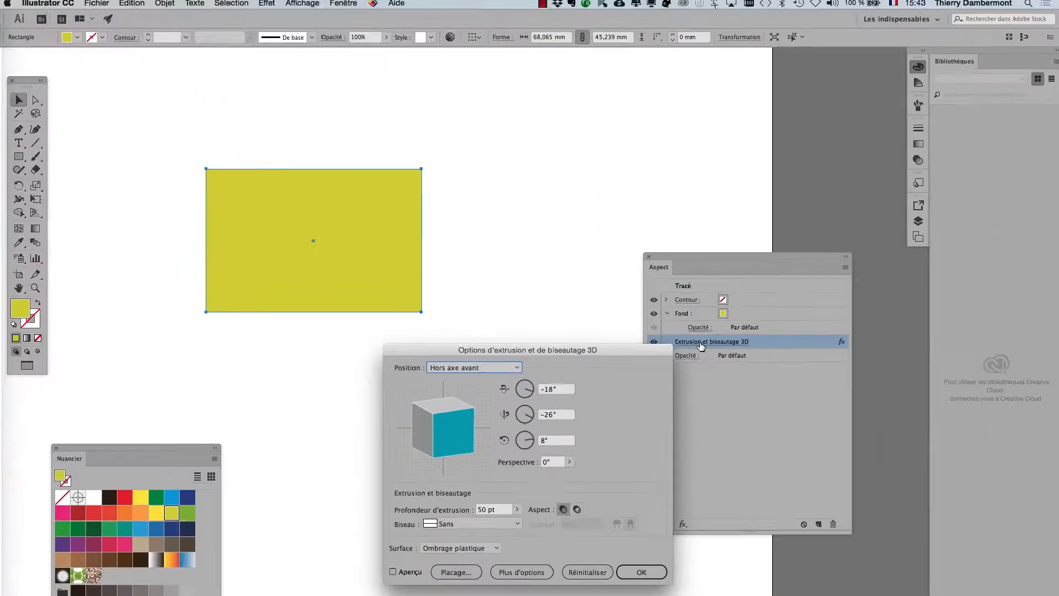
left_click_drag(469, 352, 540, 134)
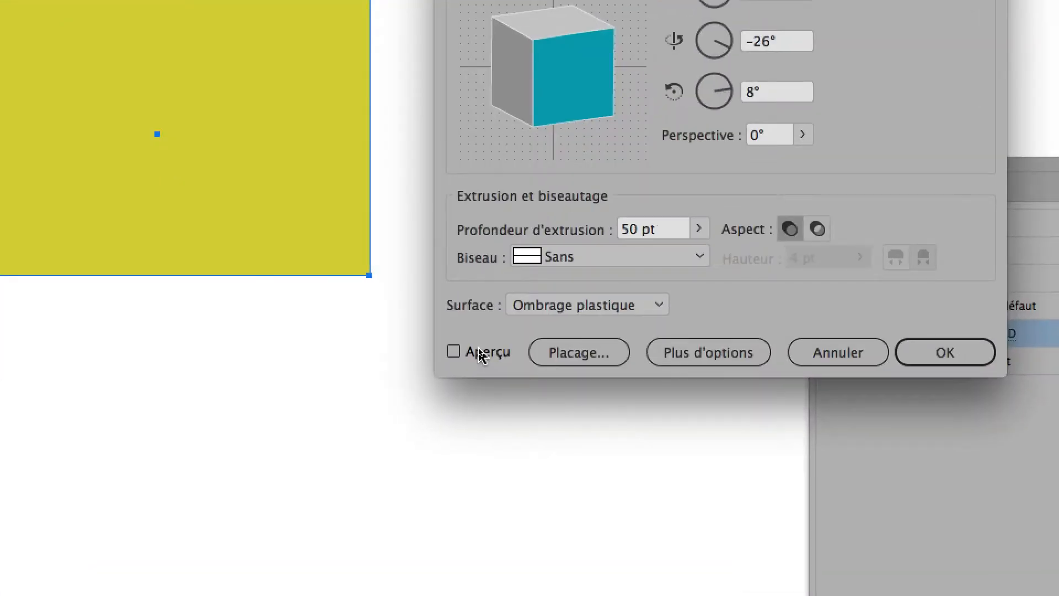
left_click(479, 351)
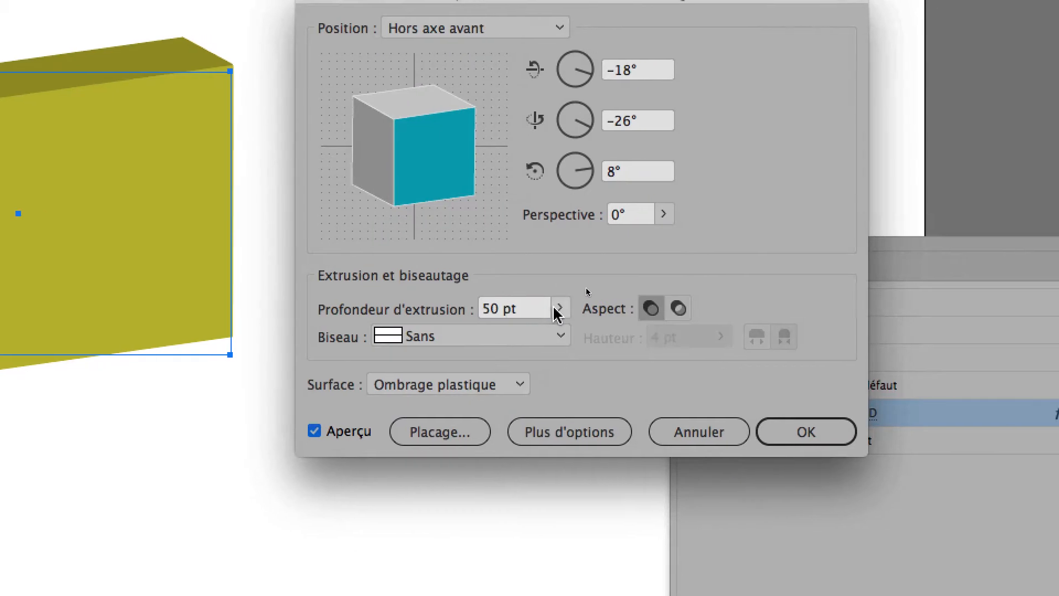
left_click(701, 322)
left_click_drag(532, 317, 527, 318)
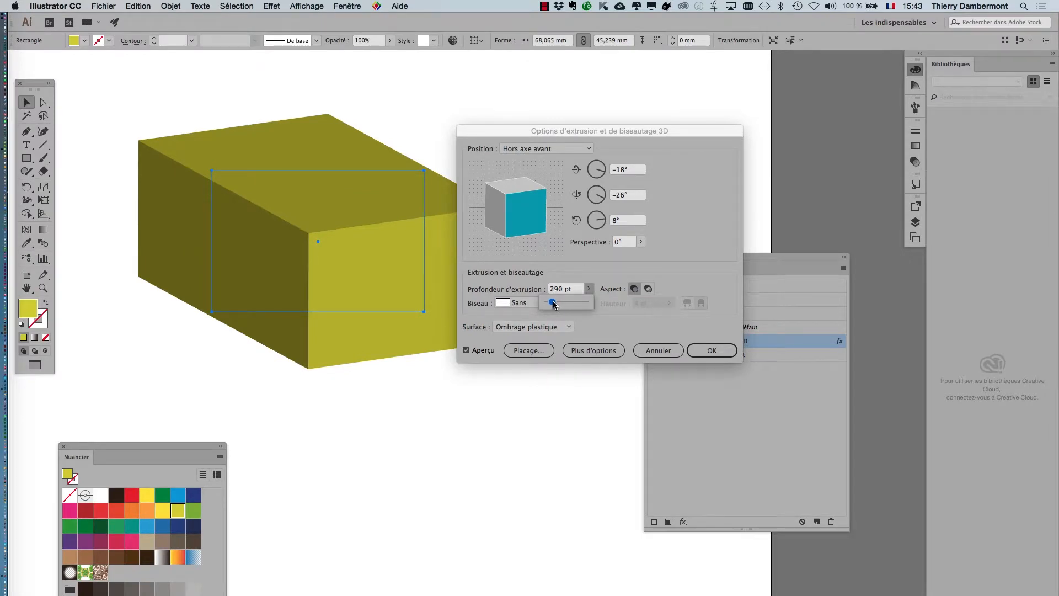
left_click_drag(553, 304, 554, 304)
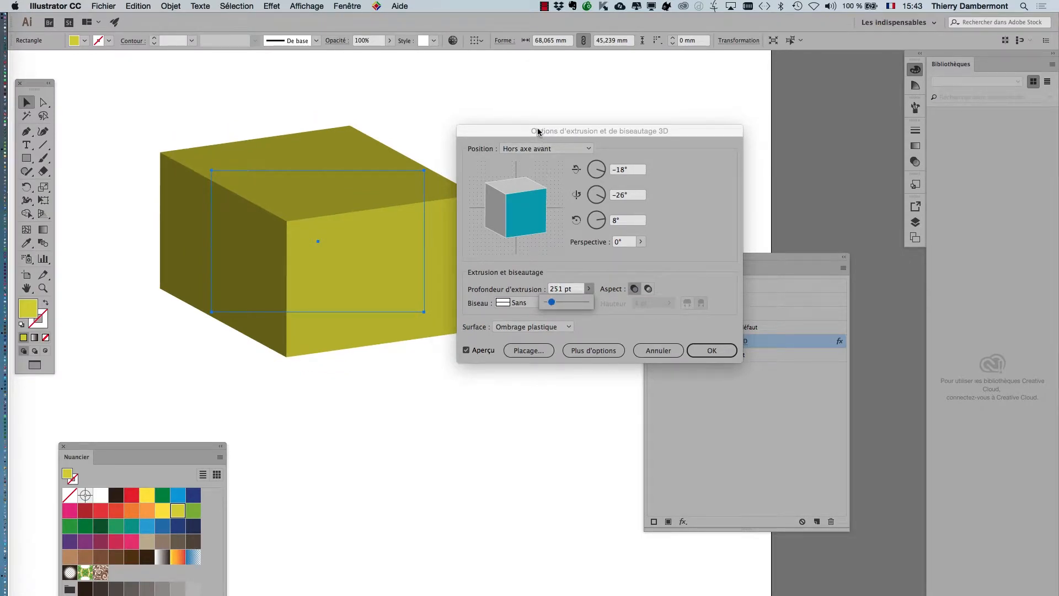
left_click_drag(538, 132, 636, 97)
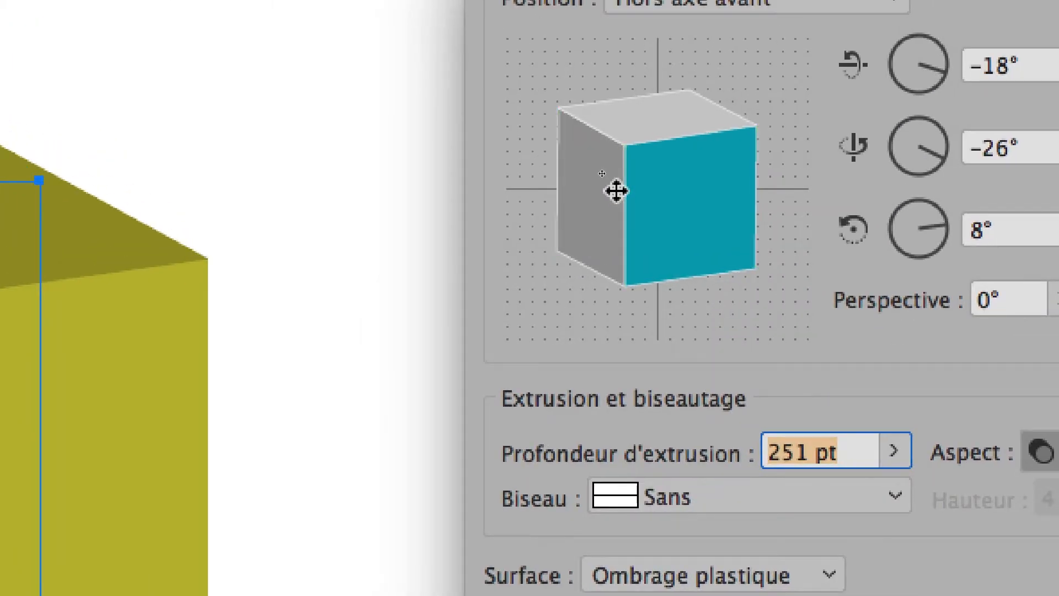
Rotate the box freely to -33°, -39° and 30°, set its perspective to 109° and apply the extrusion settings.
left_click_drag(616, 190, 755, 156)
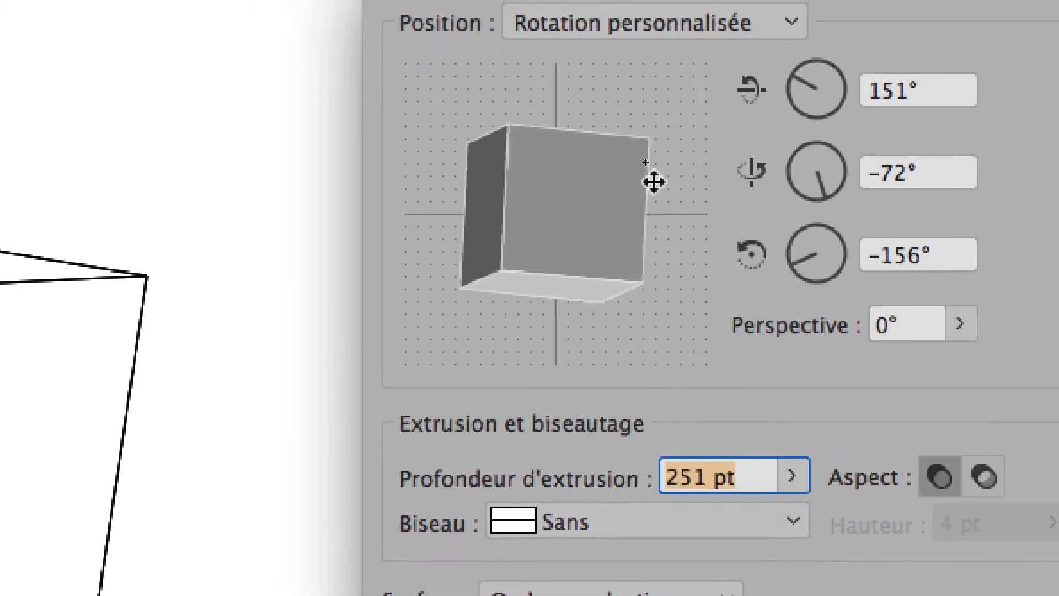
left_click_drag(654, 182, 607, 182)
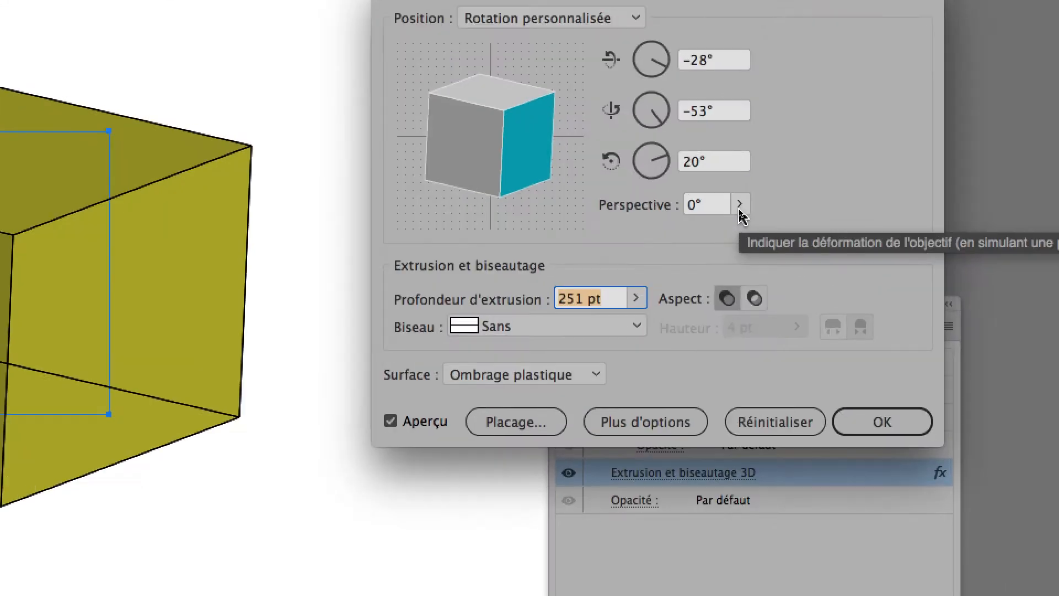
left_click(739, 207)
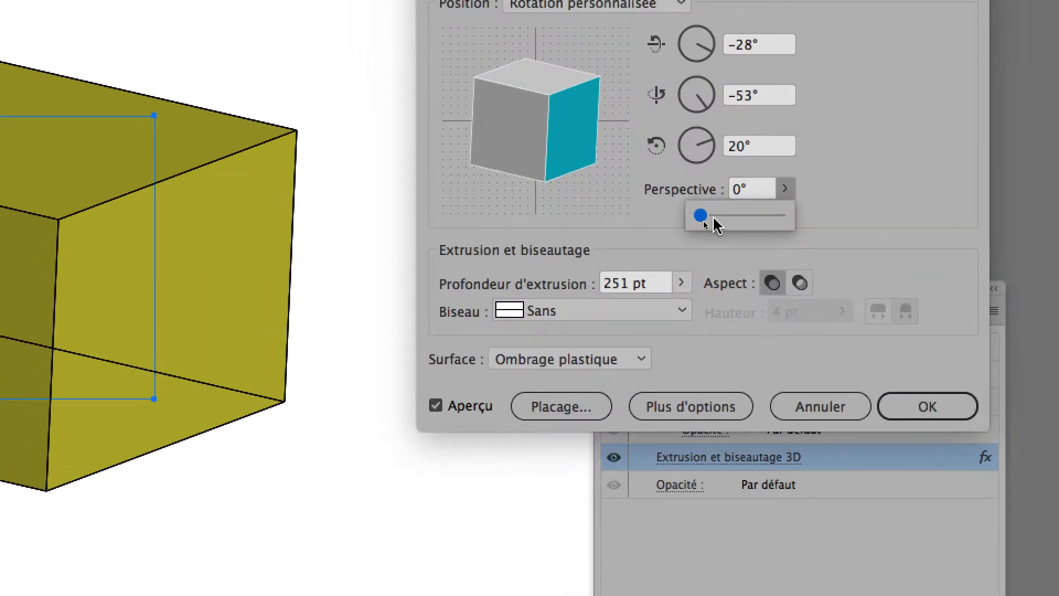
left_click_drag(666, 223, 722, 222)
key("alt")
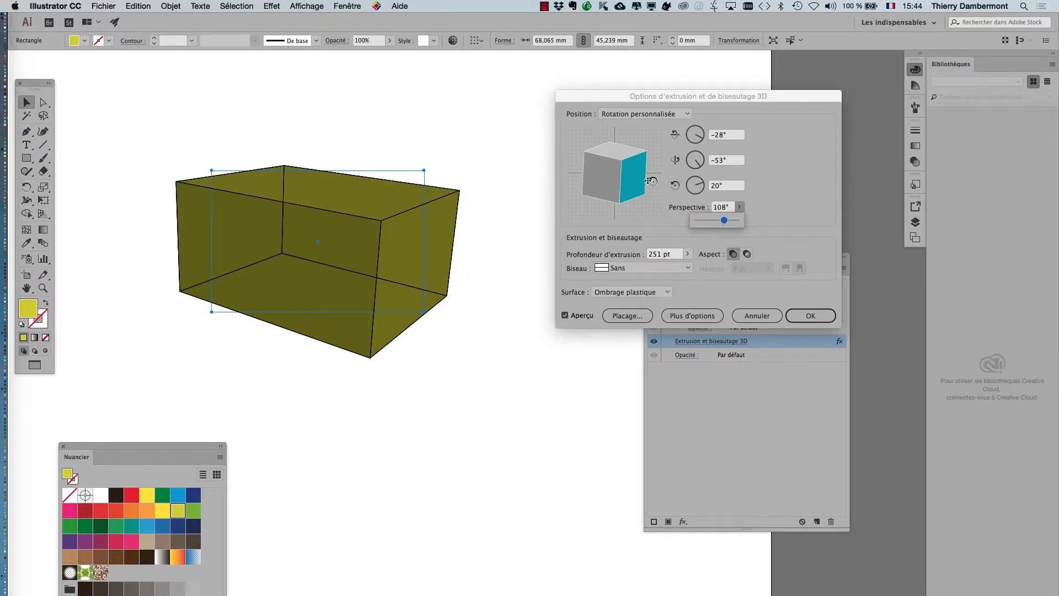
mouse_move(622, 173)
left_mouse_down()
mouse_move(604, 171)
mouse_move(623, 173)
left_mouse_up()
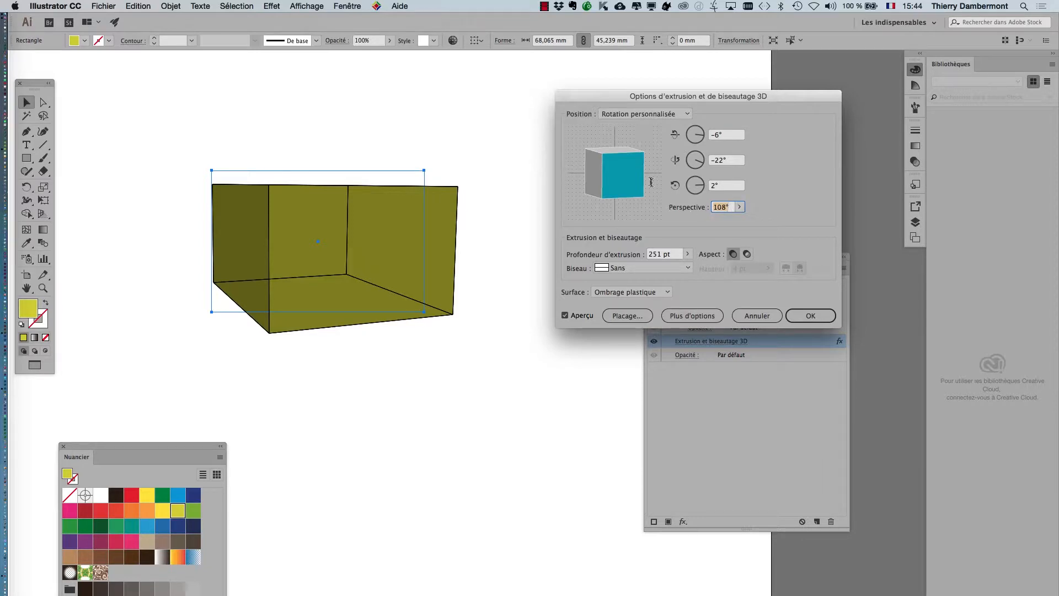
left_click_drag(625, 177, 607, 198)
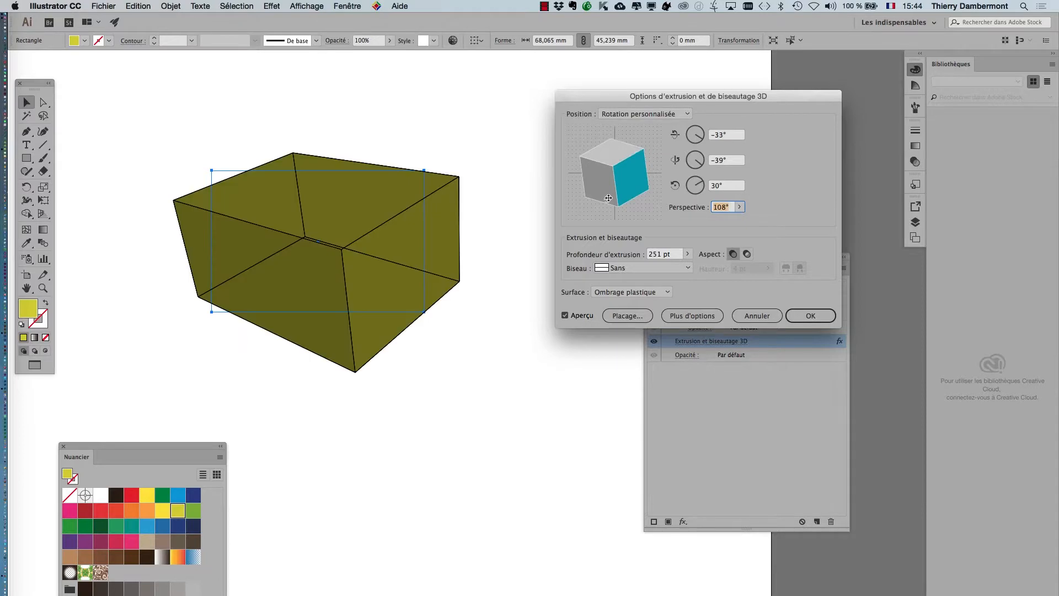
left_click(739, 208)
mouse_move(726, 222)
left_mouse_down()
mouse_move(713, 221)
mouse_move(724, 223)
left_mouse_up()
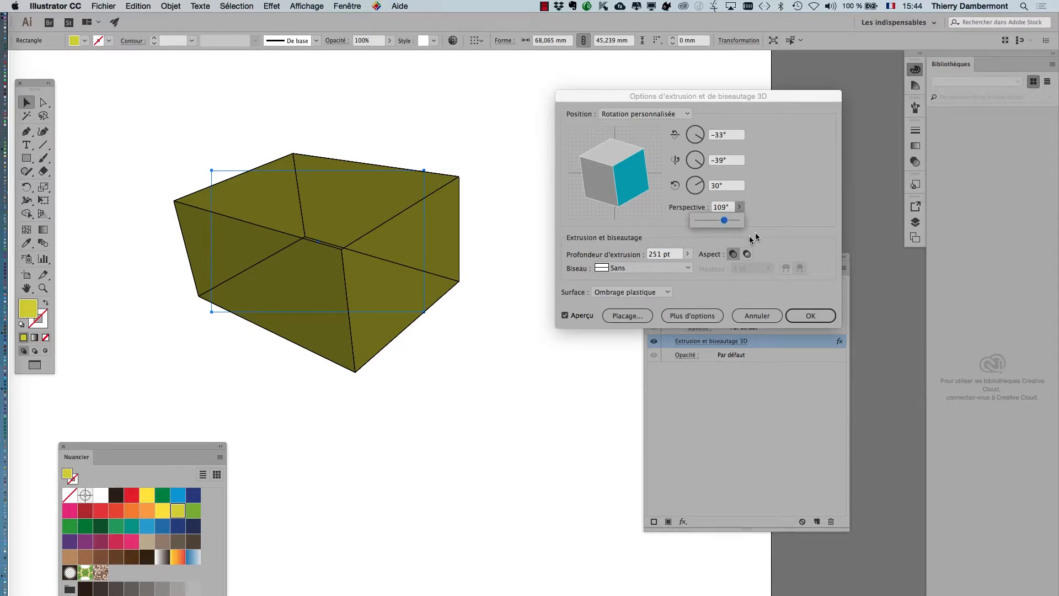
left_click(804, 318)
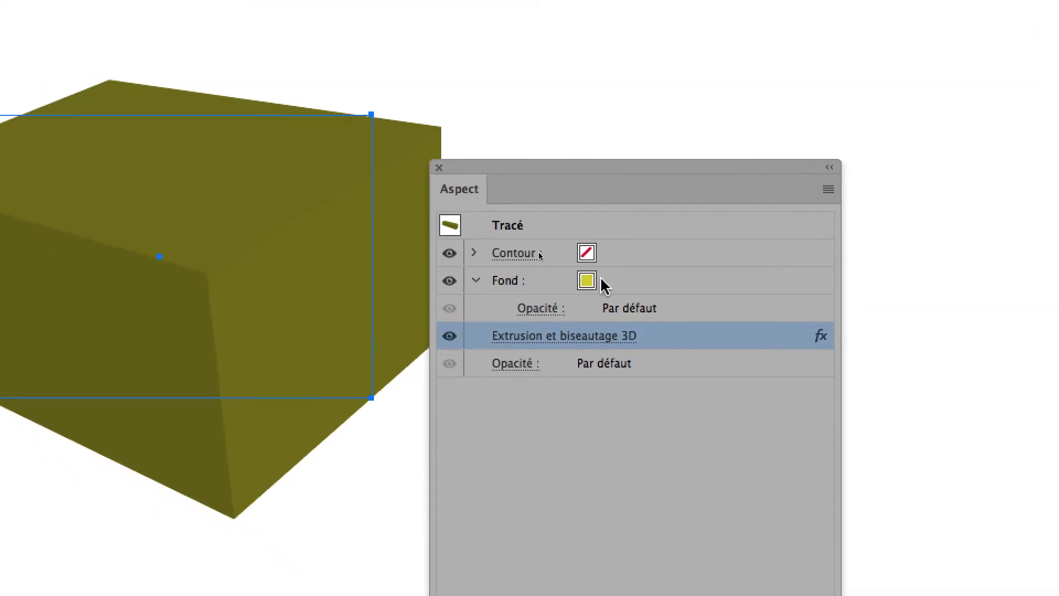
Try yellow, red and navy swatches as the box's fill and settle on the pink swatch.
left_click(600, 283)
left_click(602, 283)
left_click(584, 301)
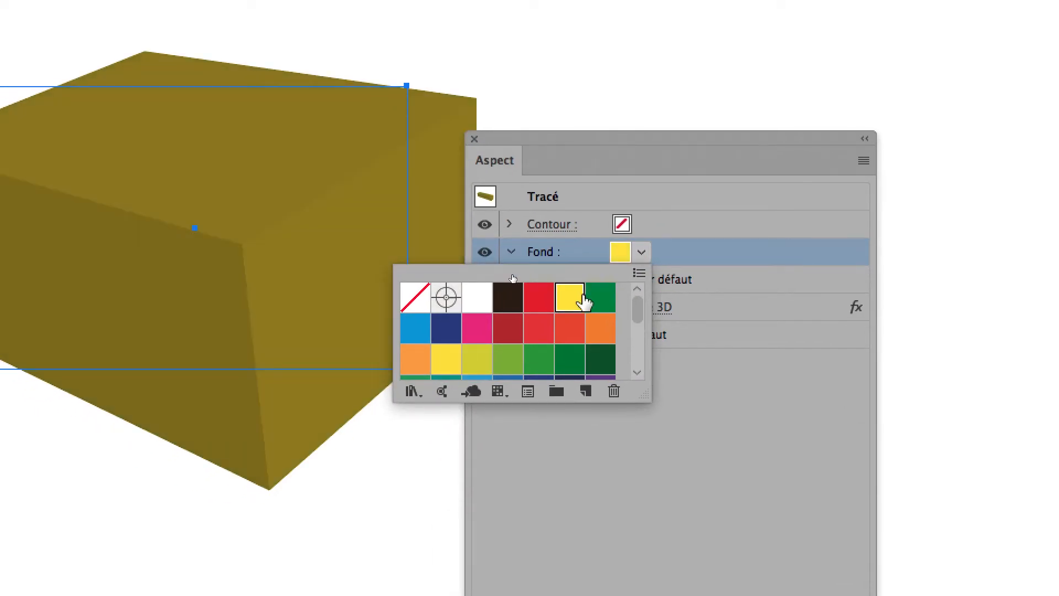
left_click(541, 301)
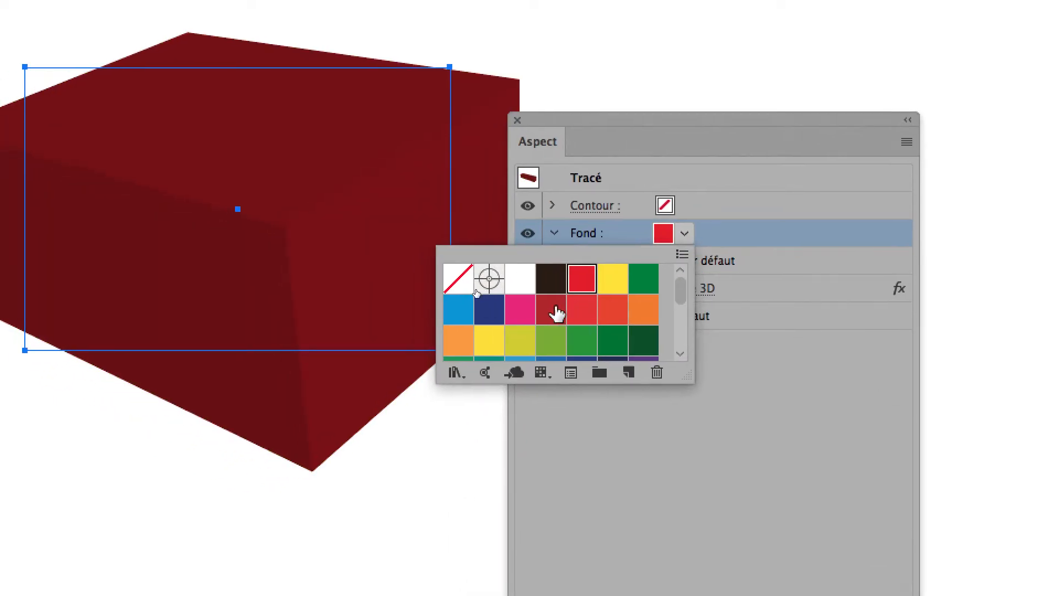
left_click(502, 322)
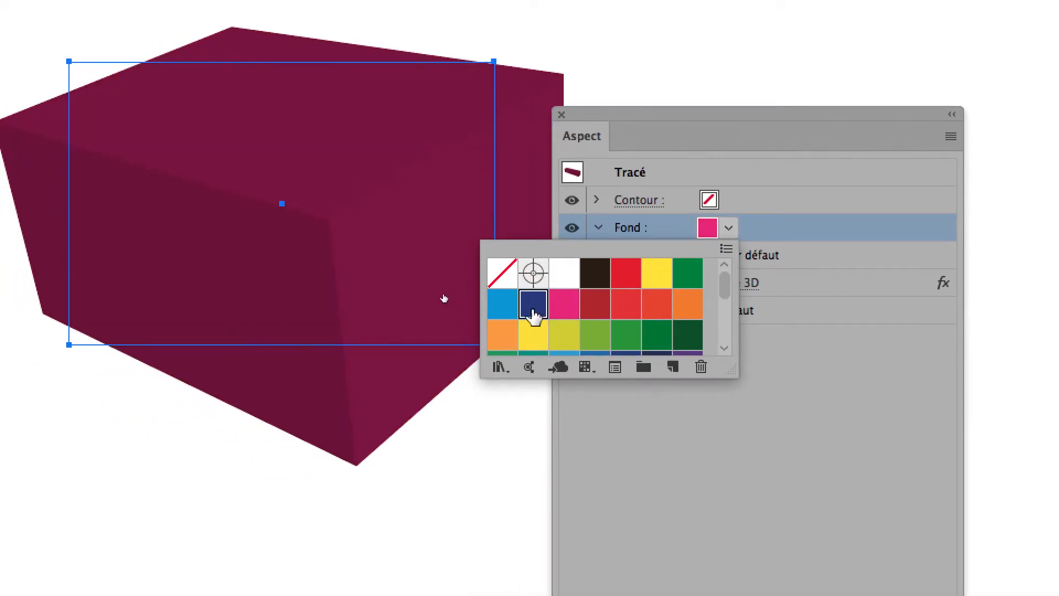
left_click(535, 310)
left_click(560, 304)
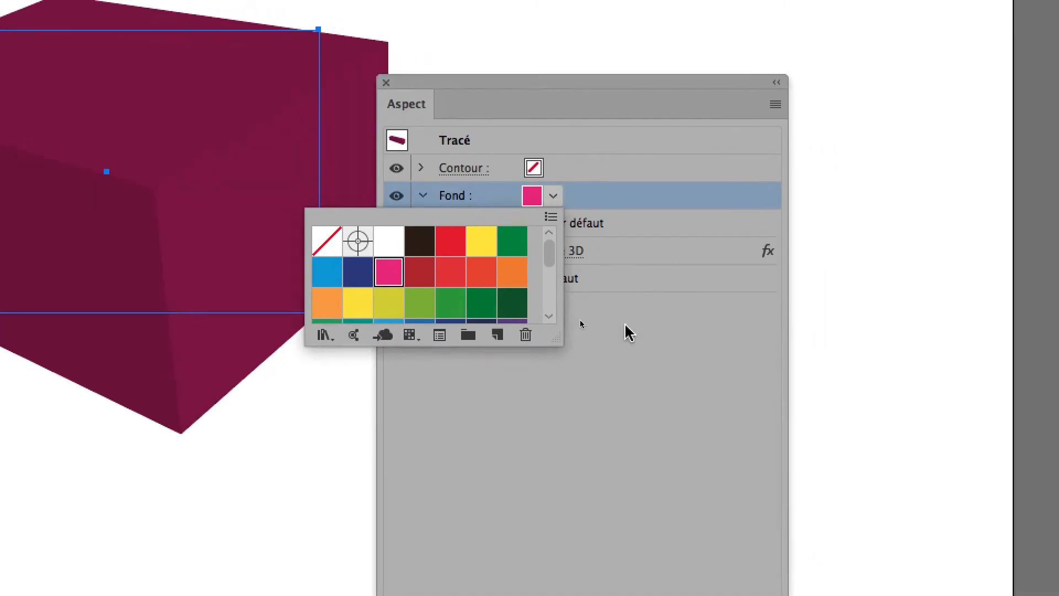
left_click(780, 364)
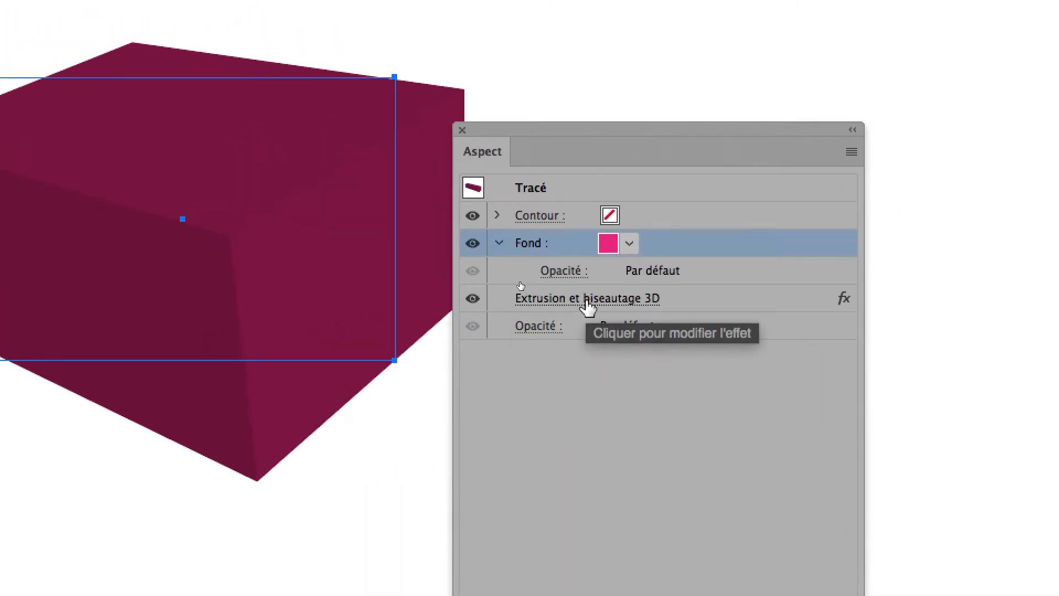
Reopen the 3D extrusion effect with preview, expand its surface lighting options and move the light to the upper-left of the shading sphere.
left_click(588, 306)
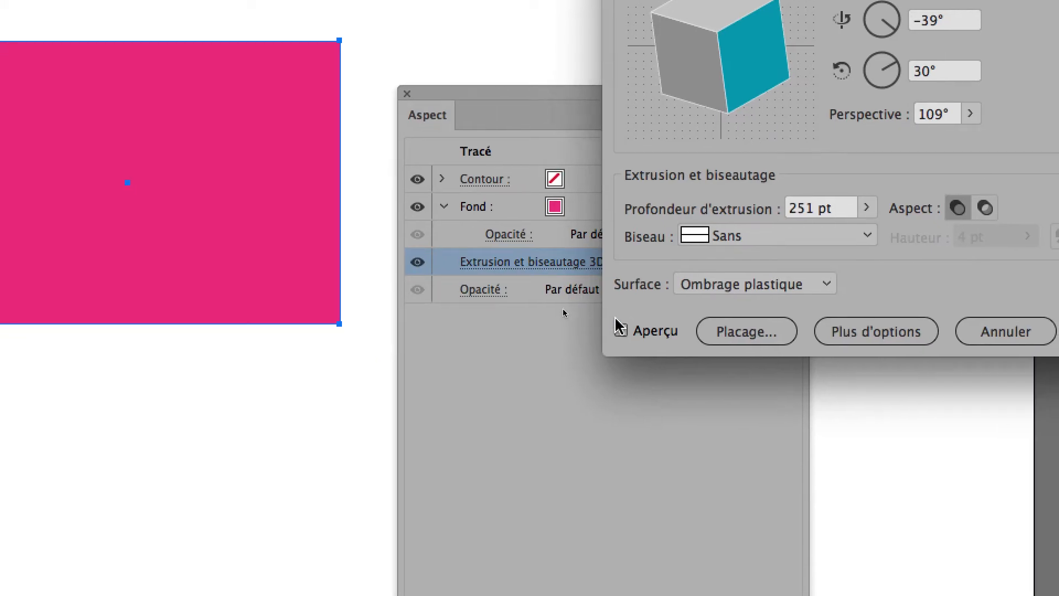
left_click(676, 368)
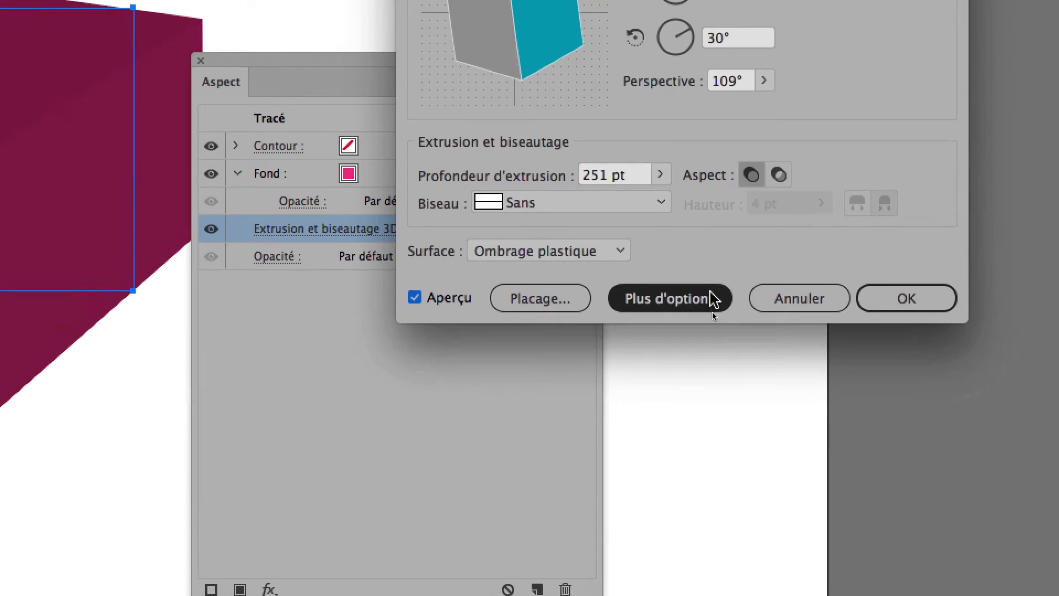
left_click(714, 316)
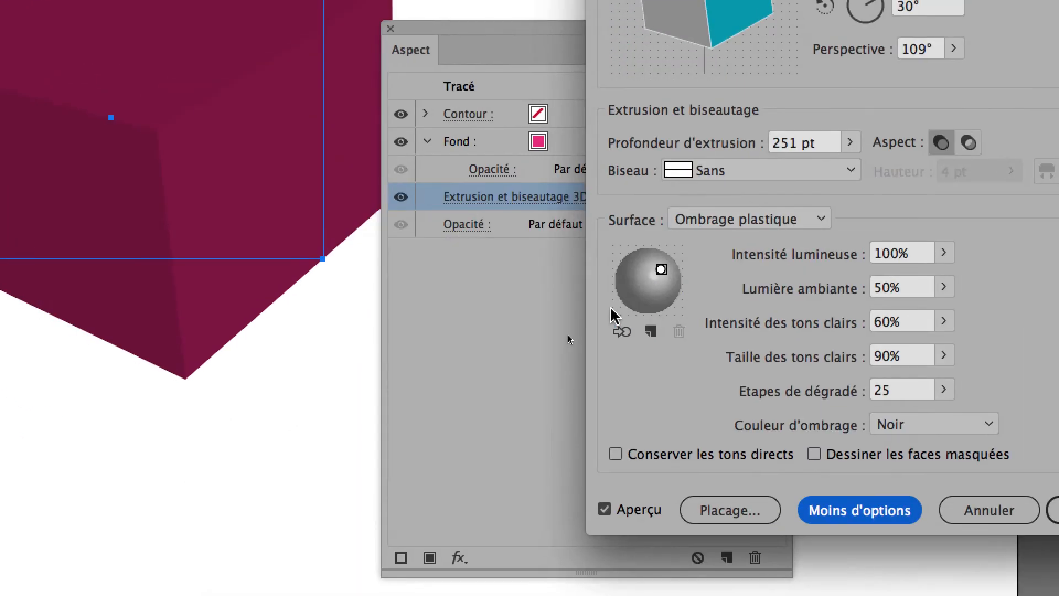
mouse_move(660, 271)
left_mouse_down()
mouse_move(633, 276)
mouse_move(617, 294)
left_mouse_up()
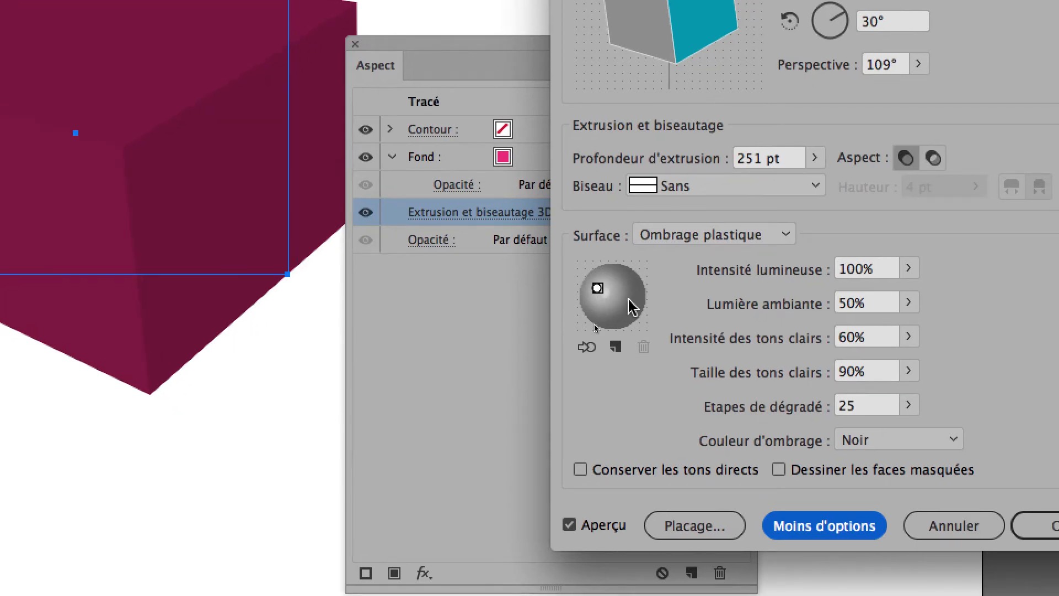
key("alt")
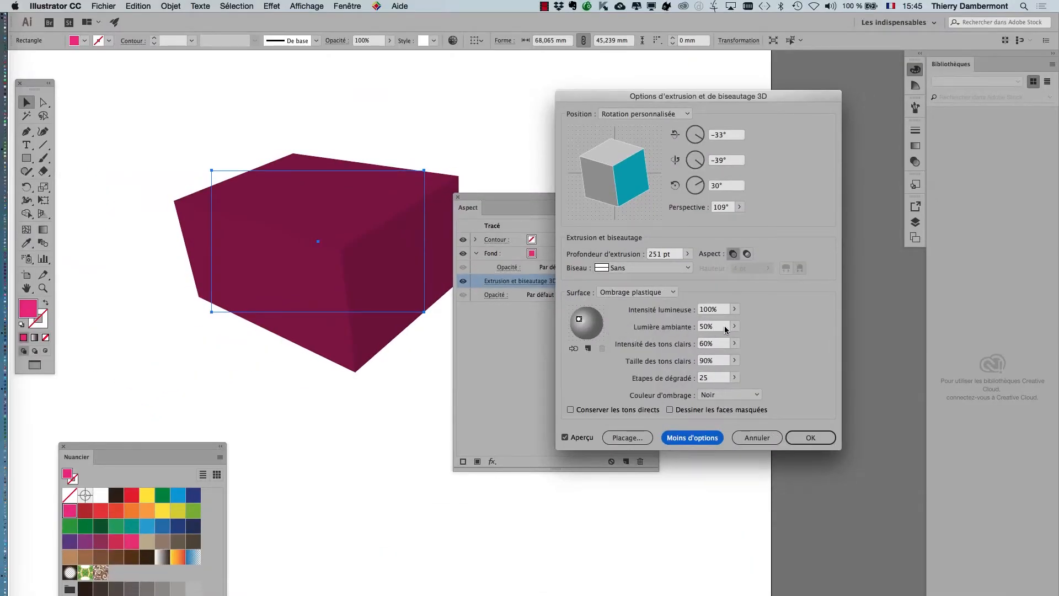
Set the surface shading's ambient light to 46% and its highlight intensity to 86%.
left_click(734, 325)
mouse_move(712, 340)
left_mouse_down()
mouse_move(723, 341)
mouse_move(710, 340)
left_mouse_up()
left_click(757, 363)
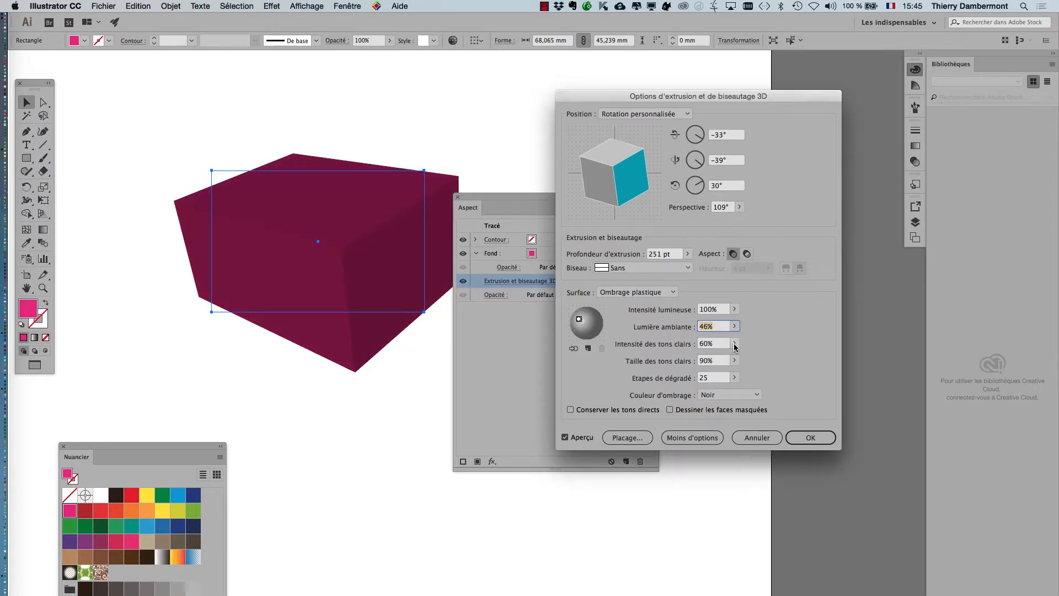
left_click(734, 344)
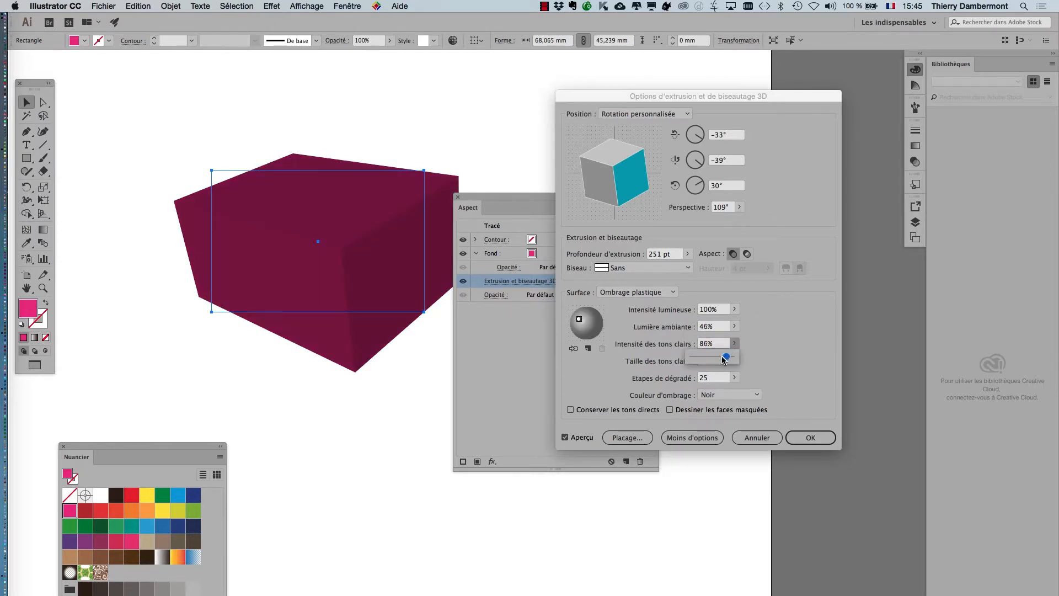
left_click(793, 355)
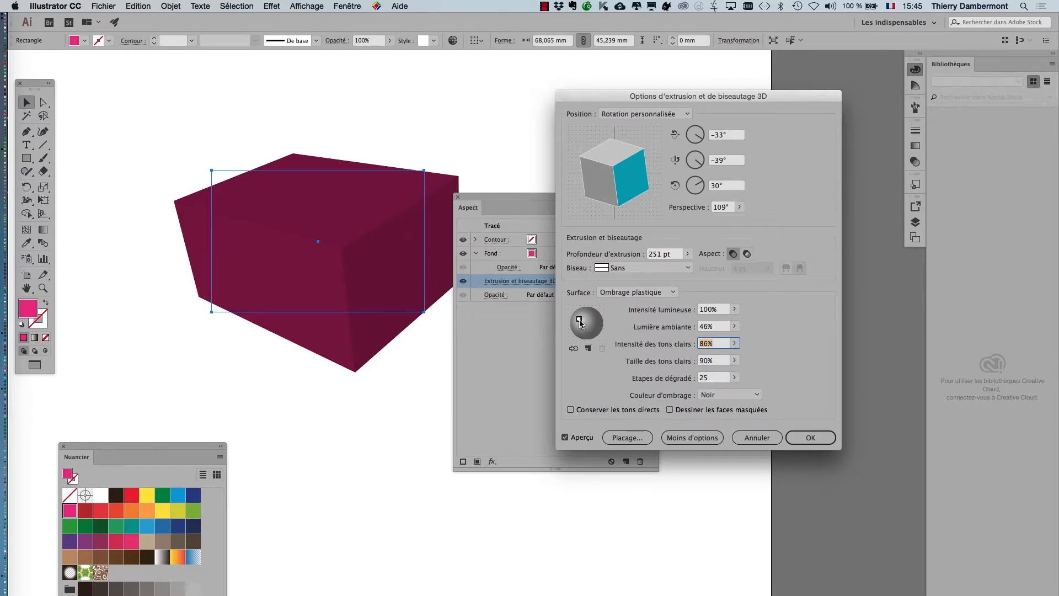
Move the existing light to the shading sphere's lower-left, then add two lights, placing one at its upper-right and one near its top.
mouse_move(580, 323)
left_mouse_down()
mouse_move(586, 311)
mouse_move(599, 327)
mouse_move(577, 329)
left_mouse_up()
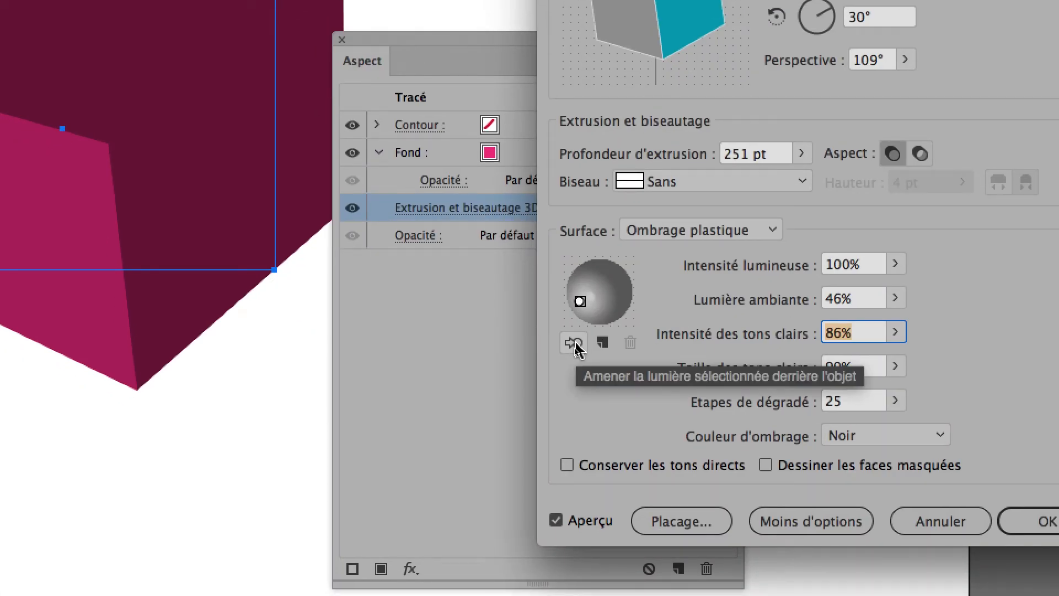
left_click(601, 342)
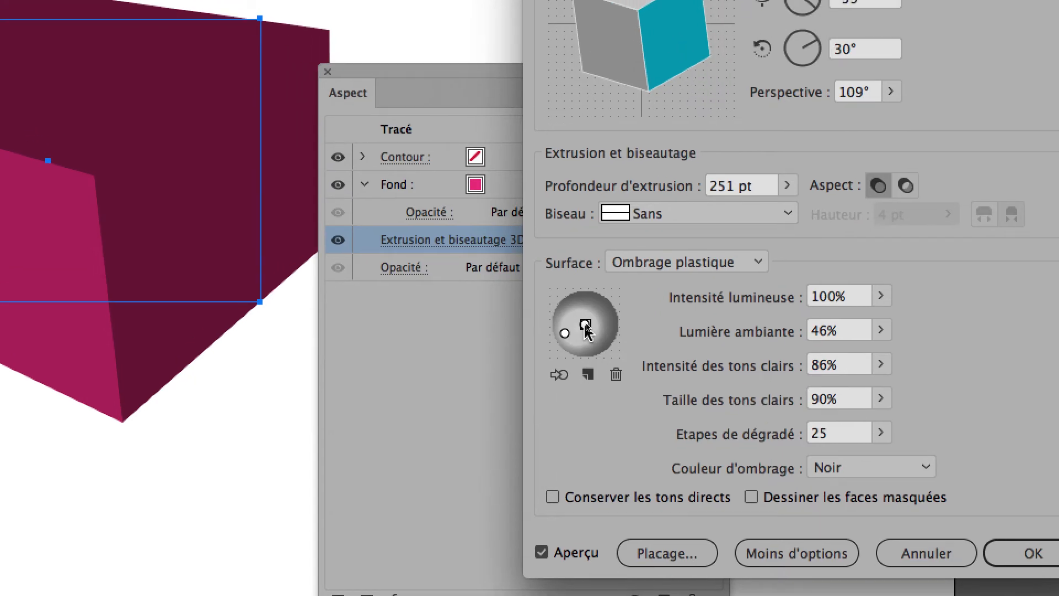
left_click_drag(586, 330, 606, 318)
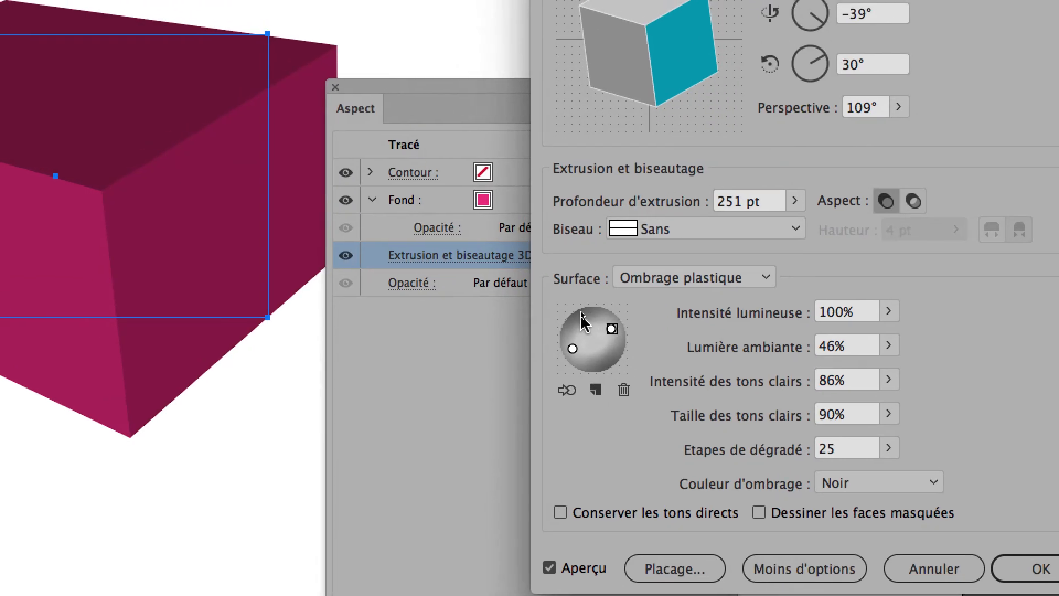
left_click(576, 382)
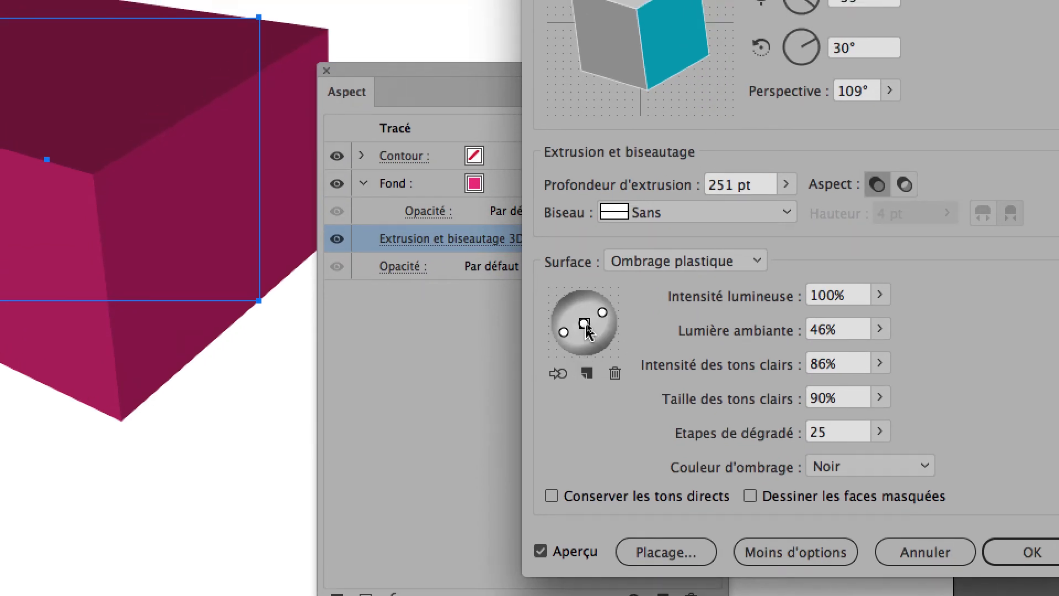
left_click_drag(583, 304, 577, 284)
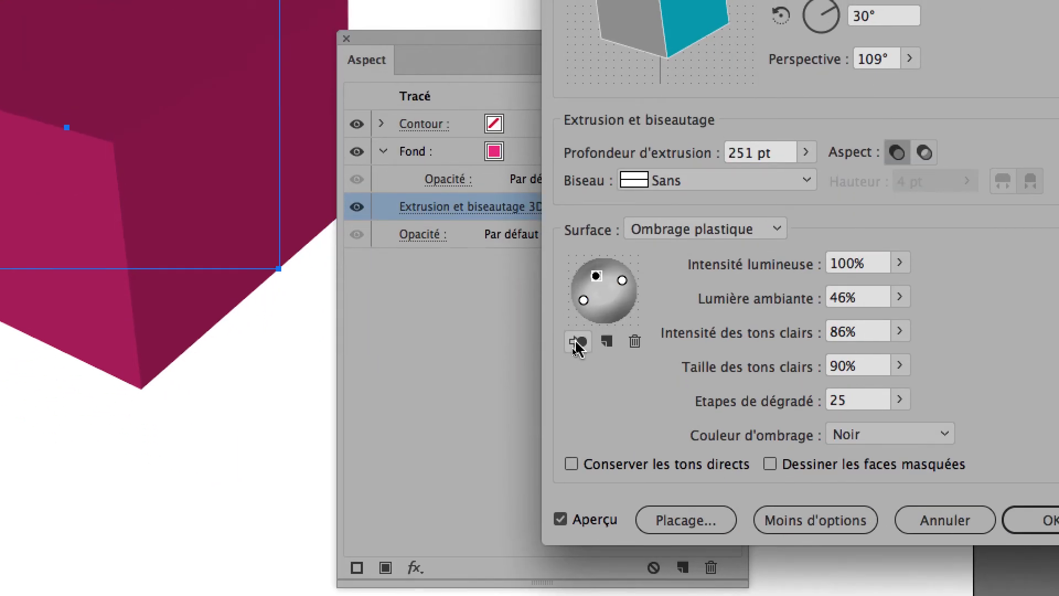
Toggle the top light between front and back, leave it behind the object, and apply the extrusion settings.
left_click(589, 390)
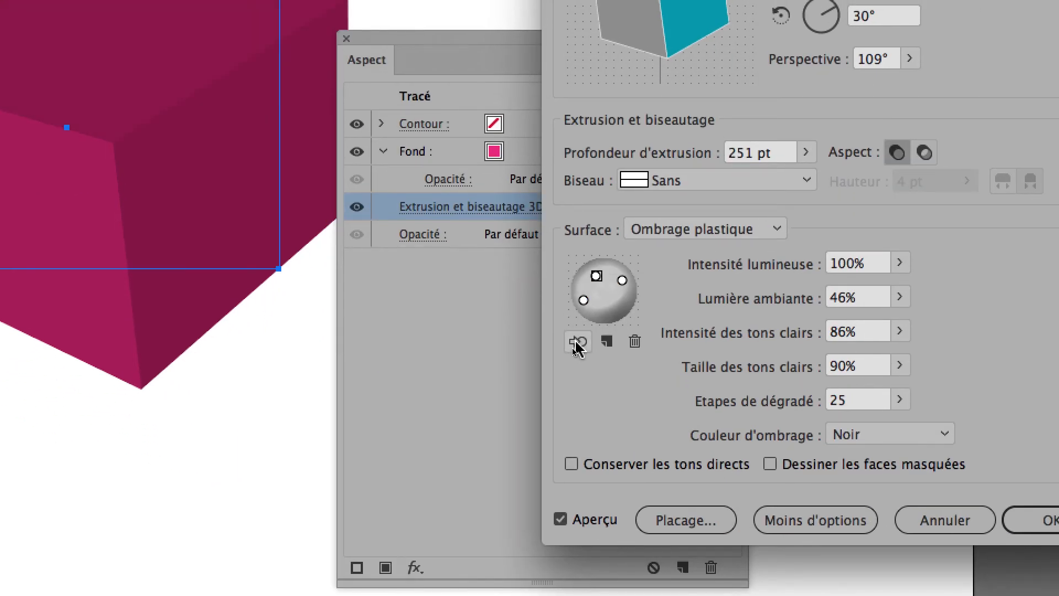
left_click(573, 345)
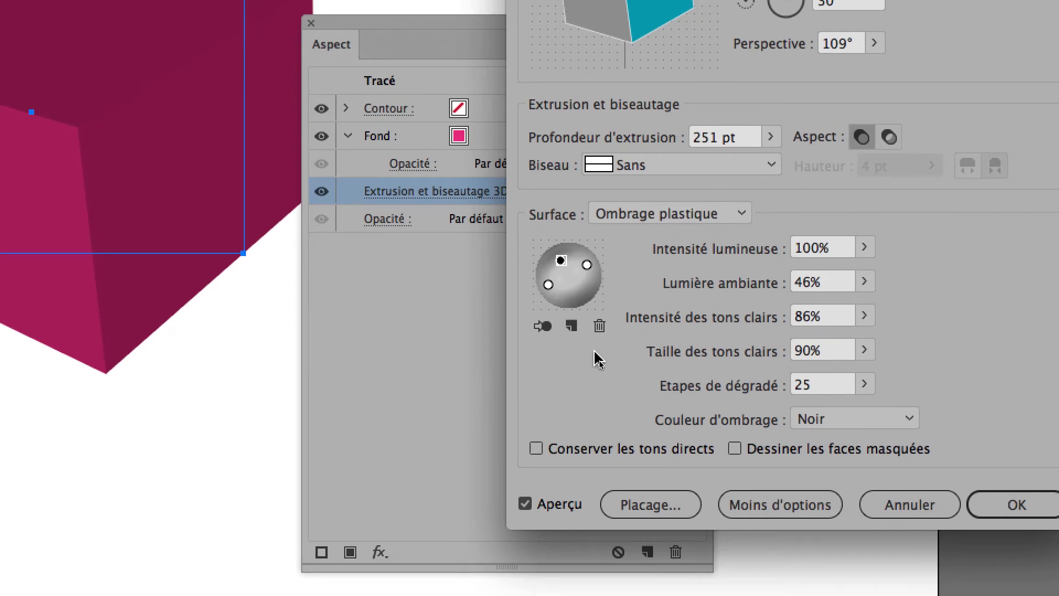
key("alt+super+8")
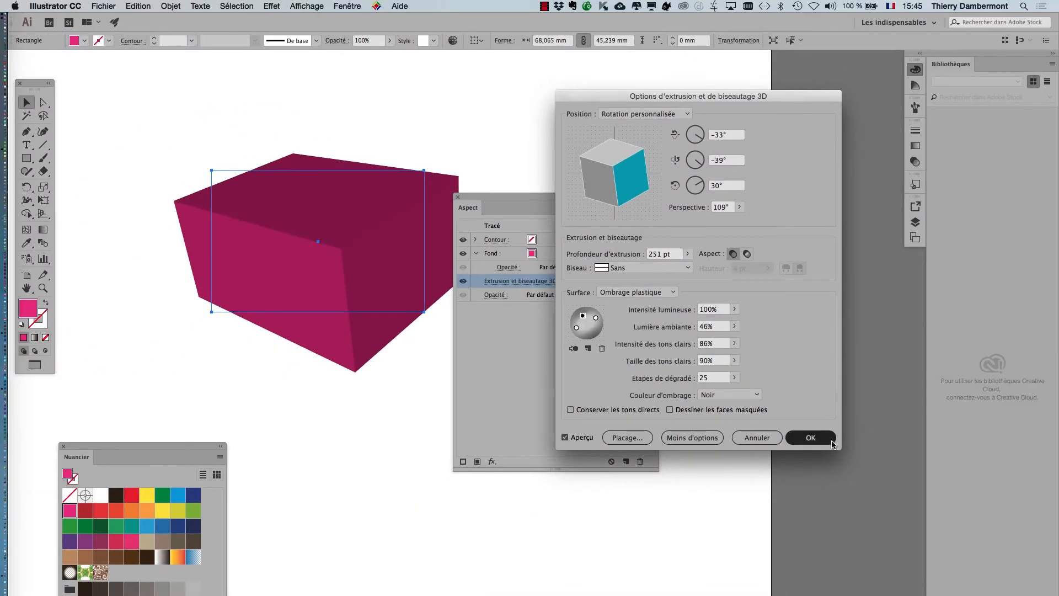
left_click(811, 437)
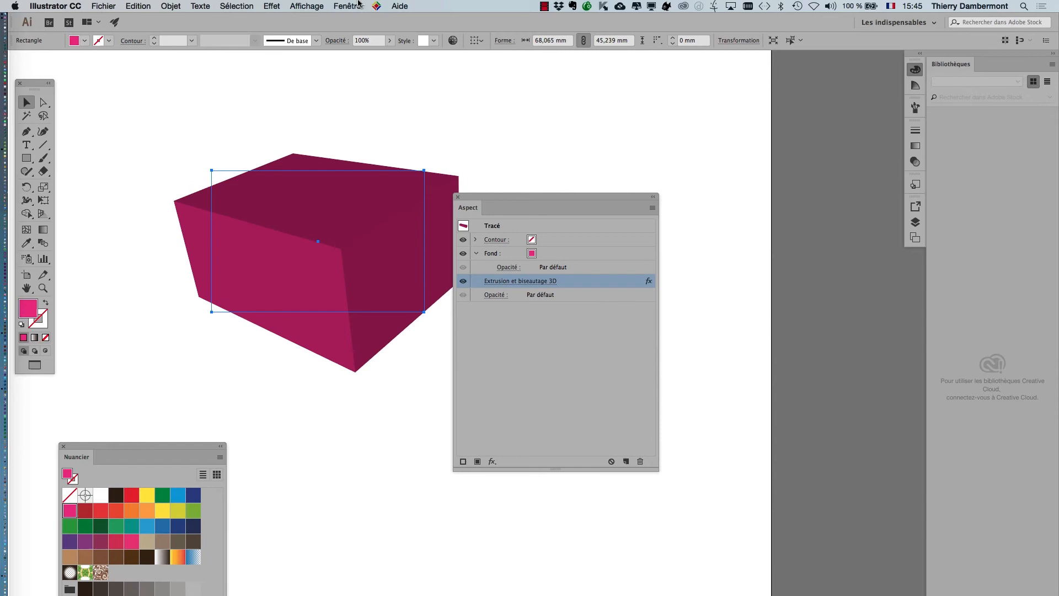
left_click(347, 6)
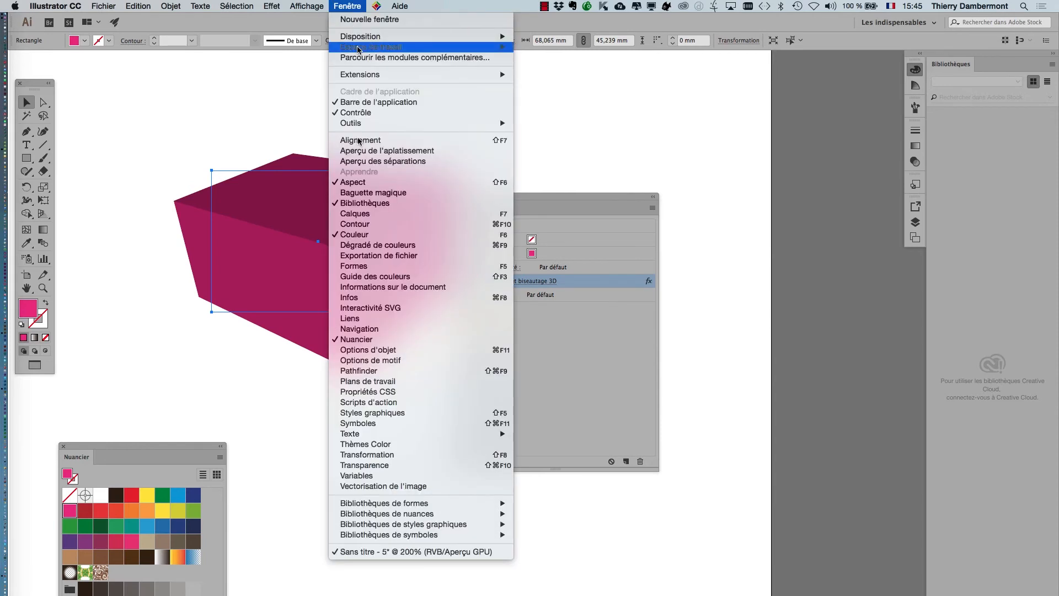
left_click(382, 423)
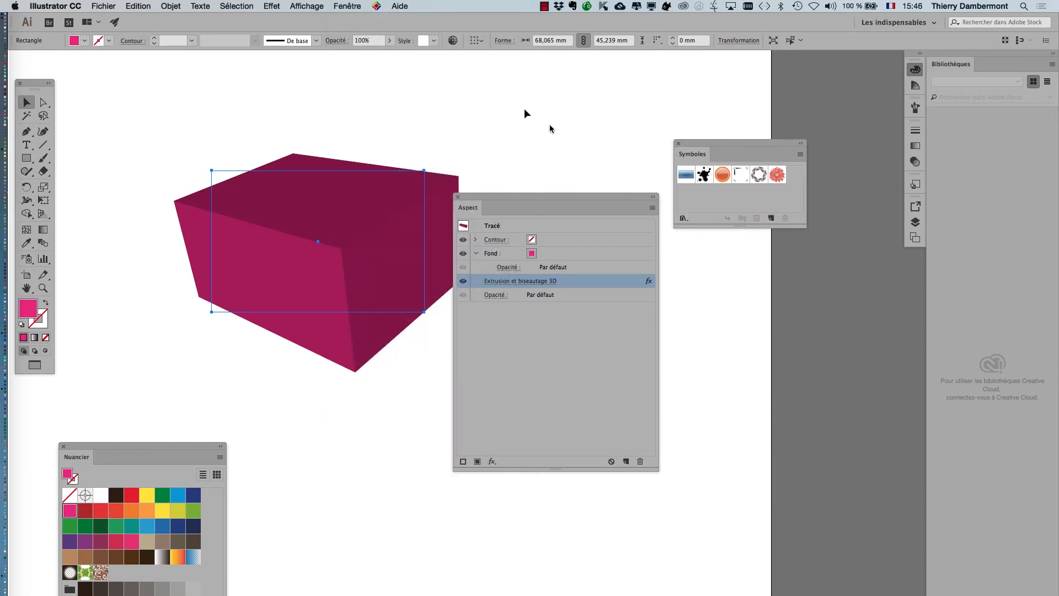
left_click(679, 143)
Display the graphic styles, detach them from the dock beside the artwork and expand them into a full list.
left_click(359, 5)
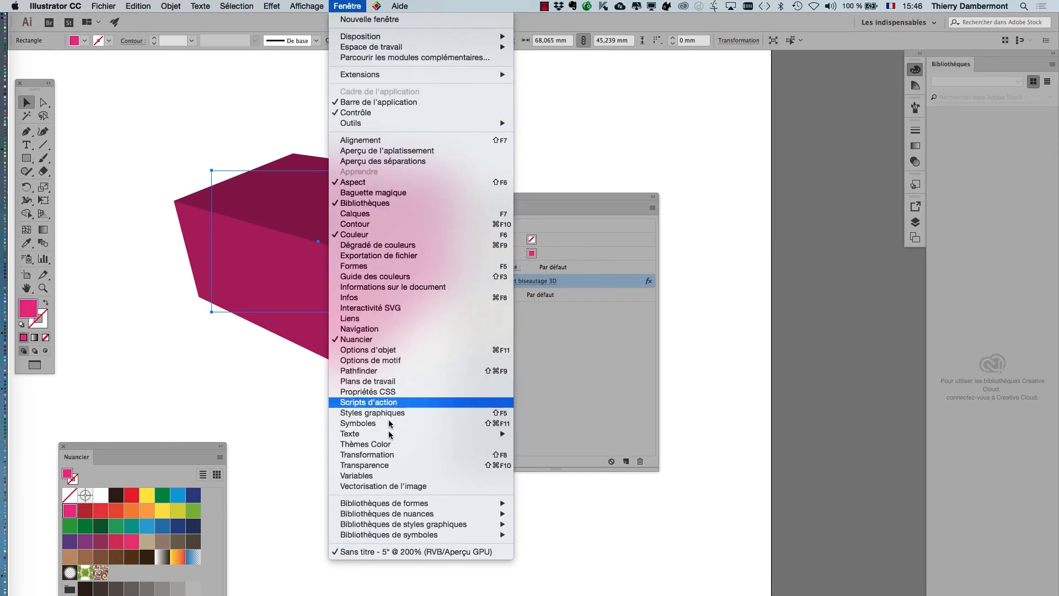
left_click(450, 417)
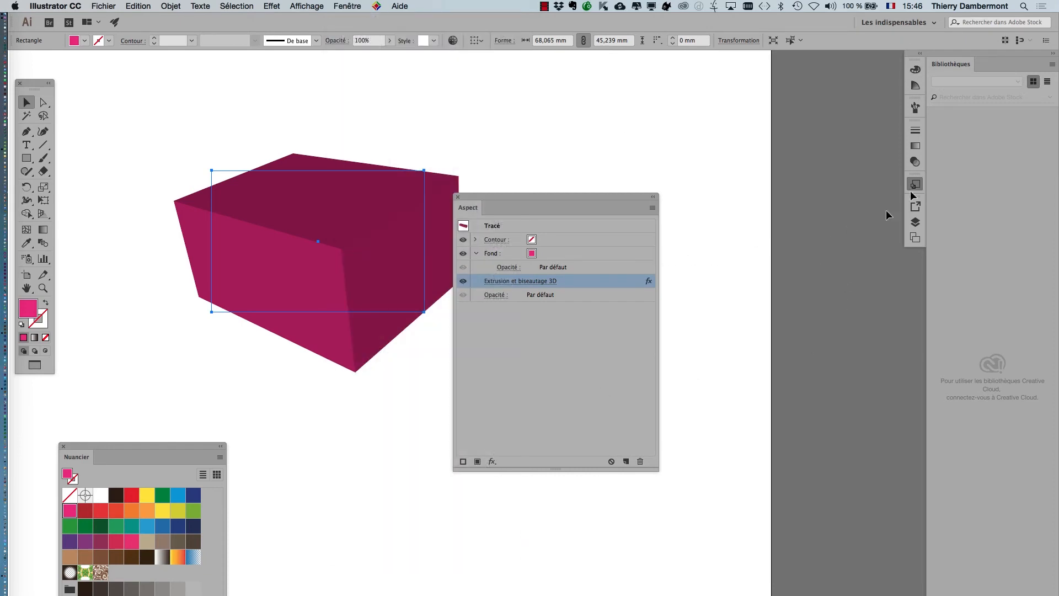
left_click_drag(898, 185, 751, 166)
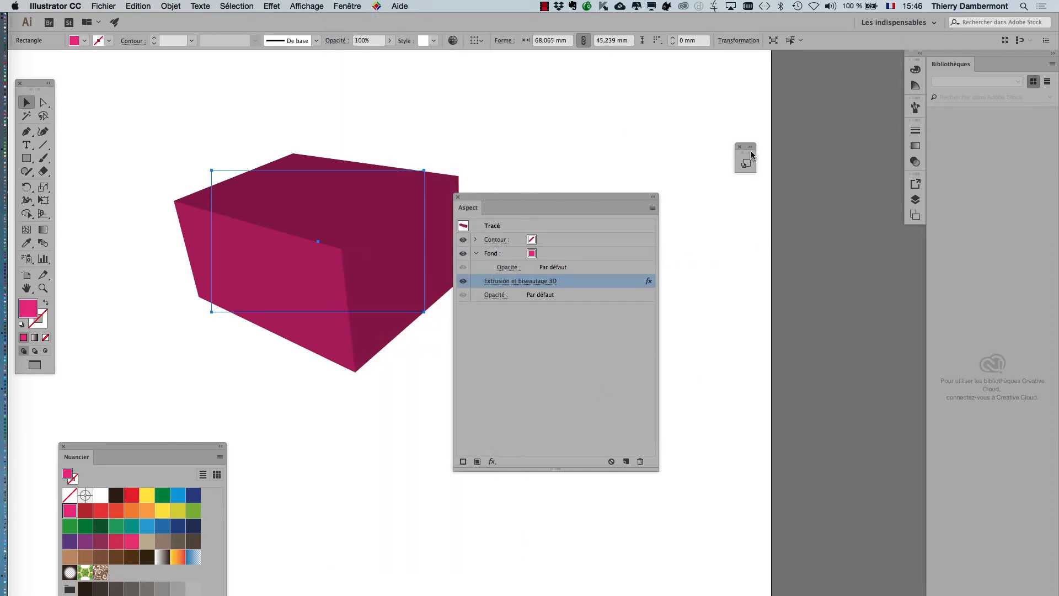
left_click(752, 148)
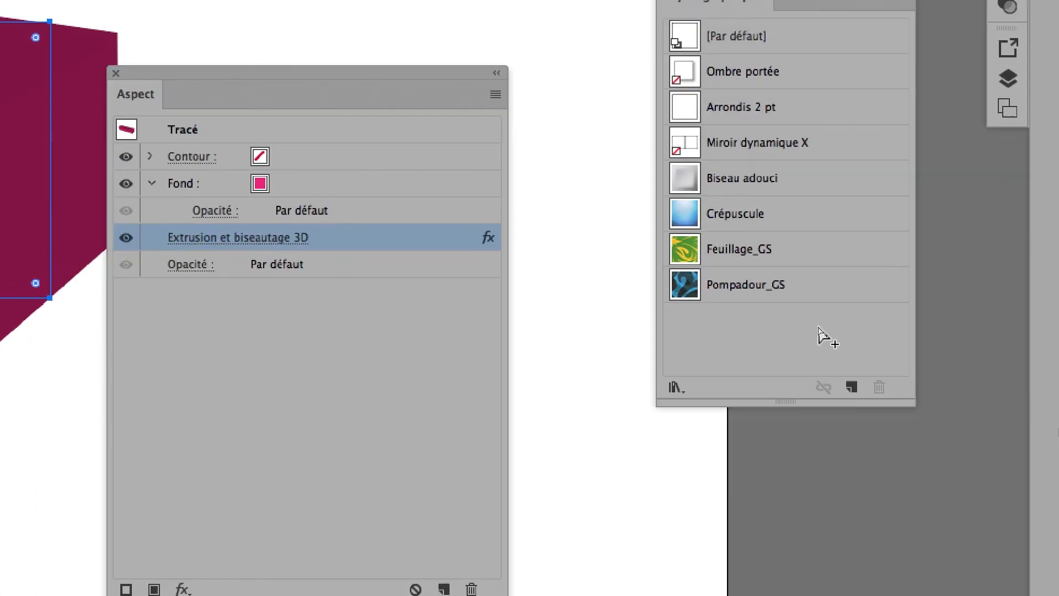
Save the box's appearance as a new graphic style and move the Appearance panel clear of the box.
left_click(835, 357)
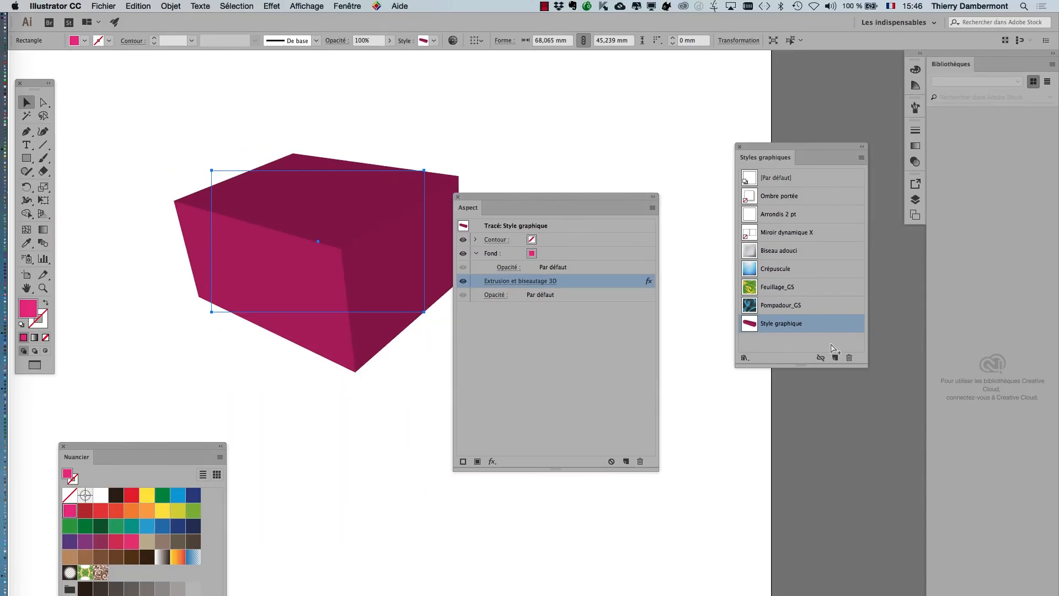
left_click_drag(546, 191, 594, 107)
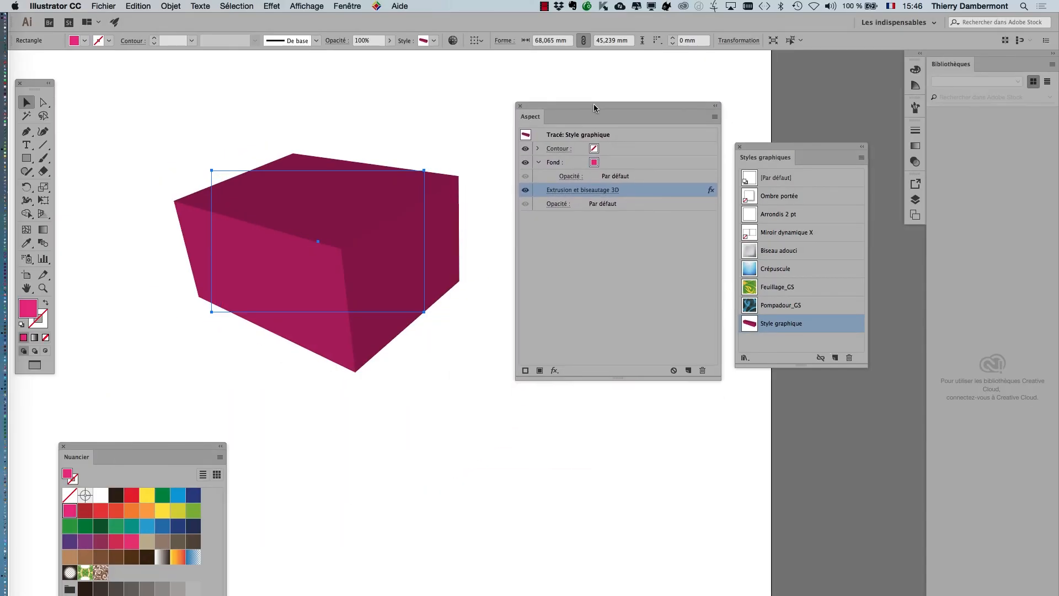